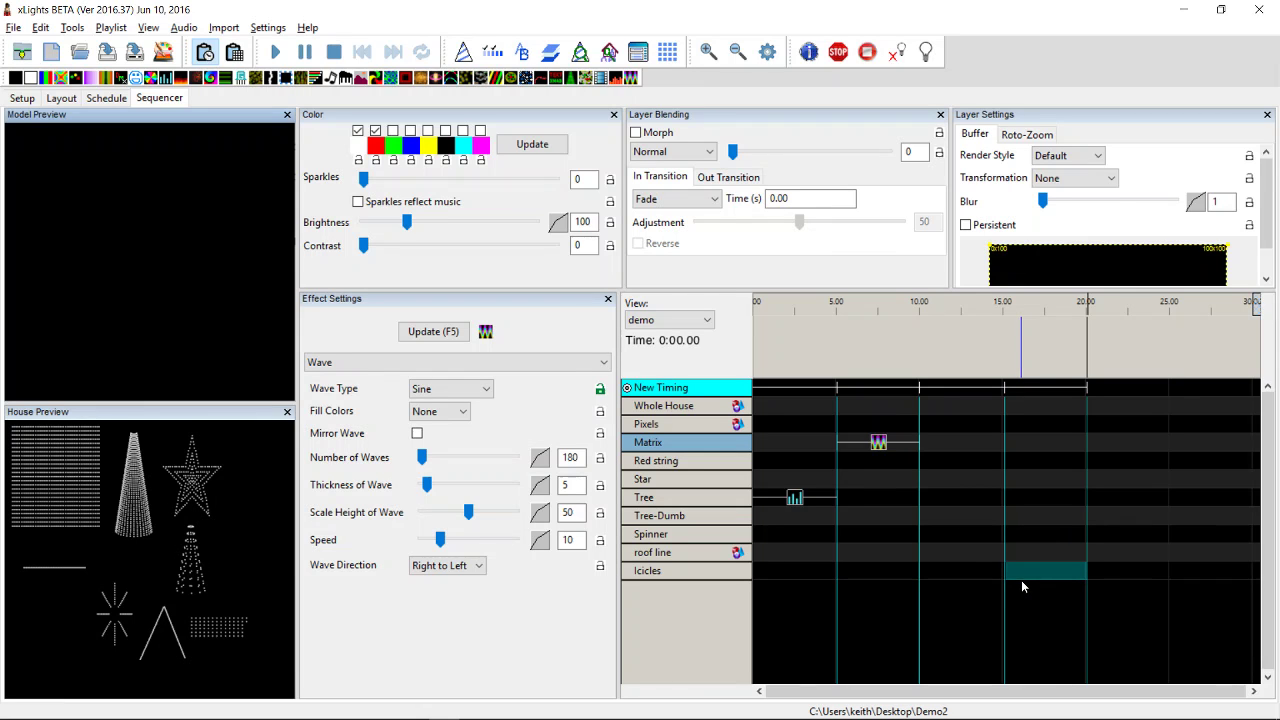
# Select the Tree row's Fill effect and drop its Position slider from 100 to 73.
pyautogui.click(952, 576)
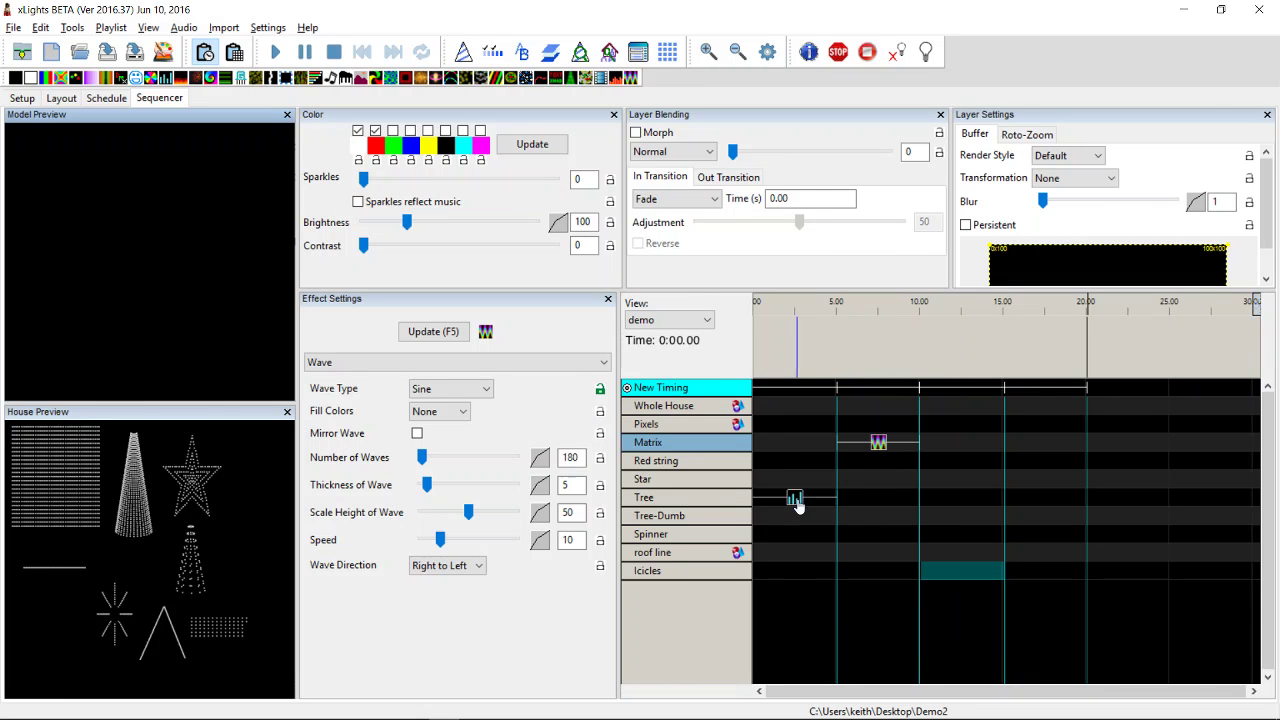
pyautogui.click(794, 499)
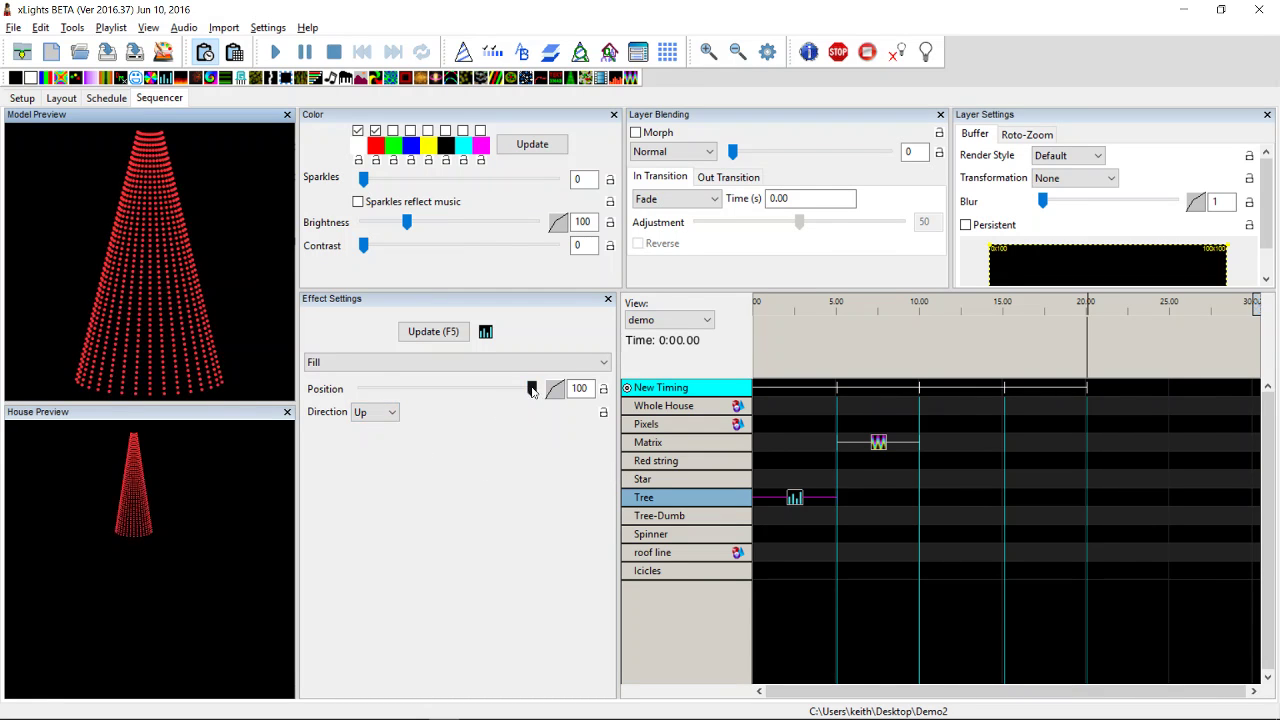
pyautogui.moveTo(533, 390); pyautogui.dragTo(486, 390)
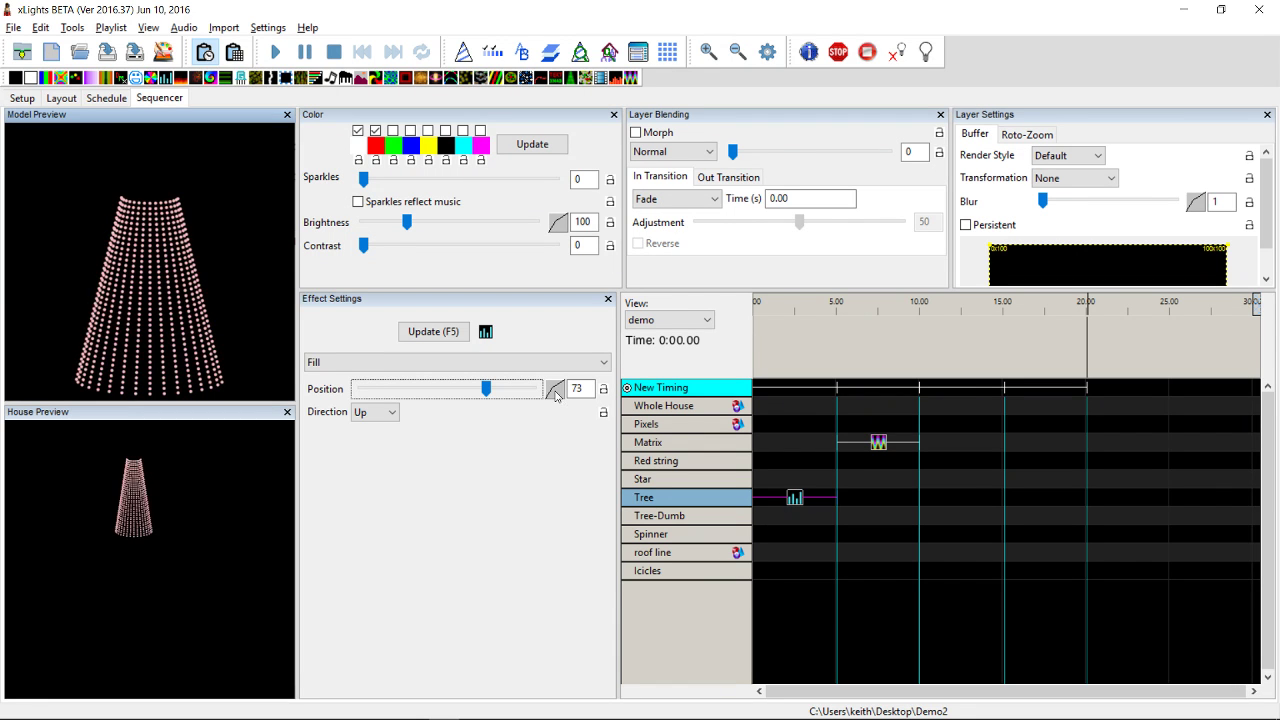
# Put a Sine value curve on Fill Position: Start 75, Amplitude 100, Cycles 10, Offset 50.
pyautogui.click(555, 390)
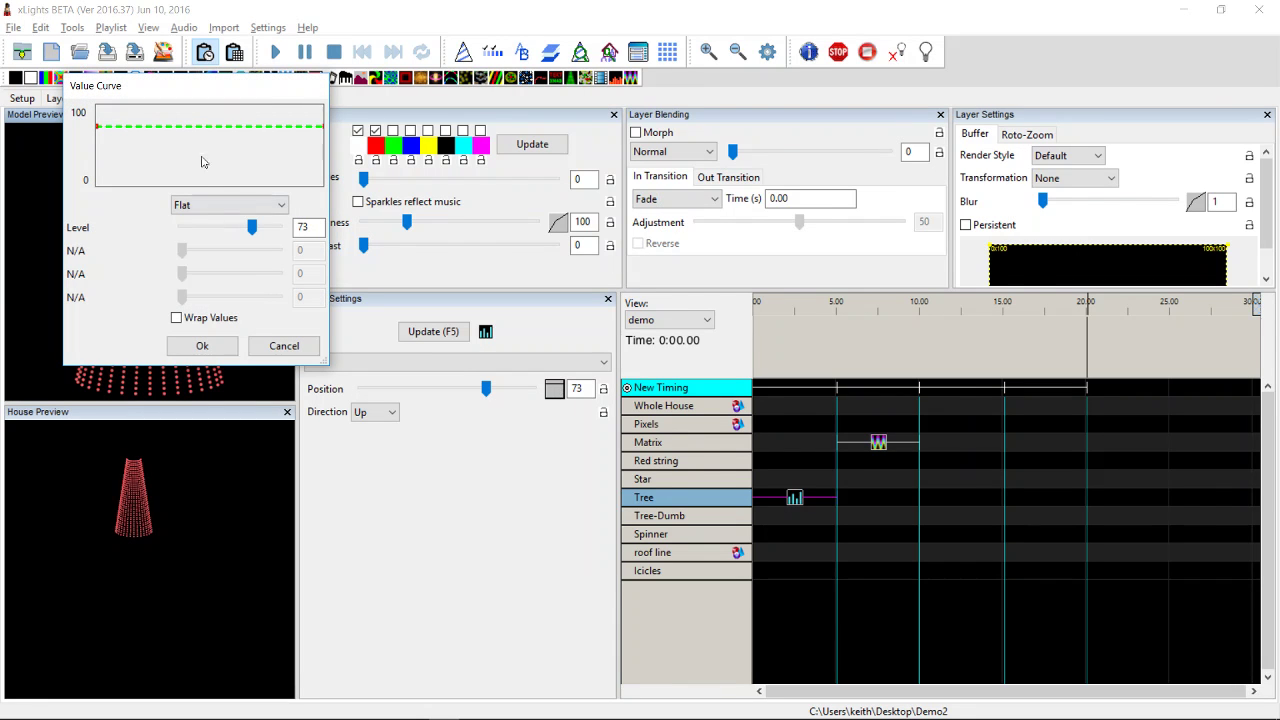
pyautogui.moveTo(207, 91); pyautogui.dragTo(497, 76)
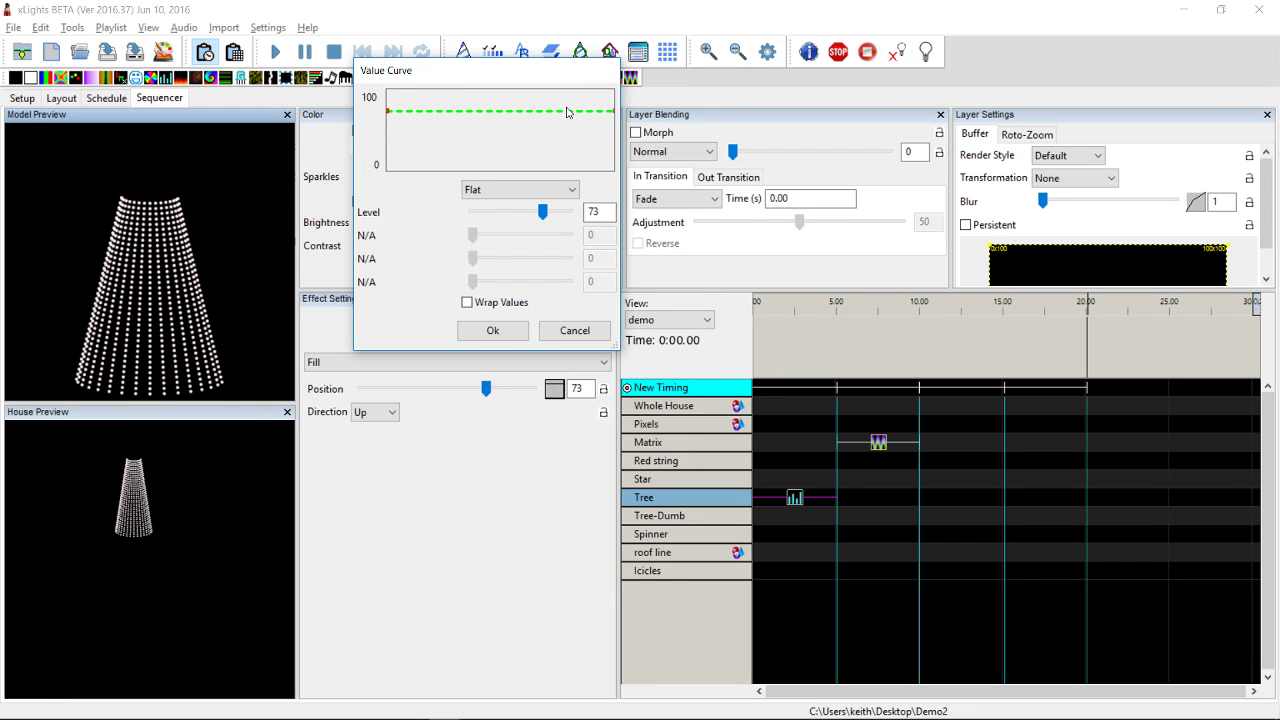
pyautogui.click(507, 192)
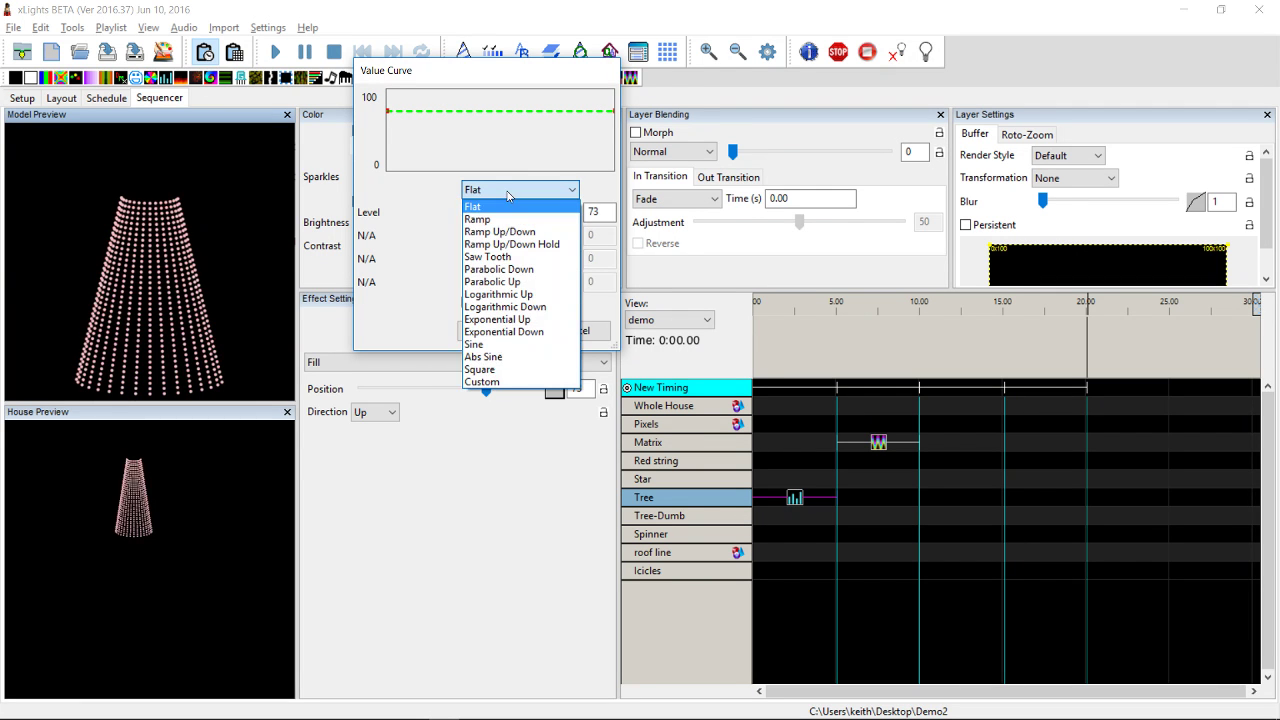
pyautogui.click(514, 345)
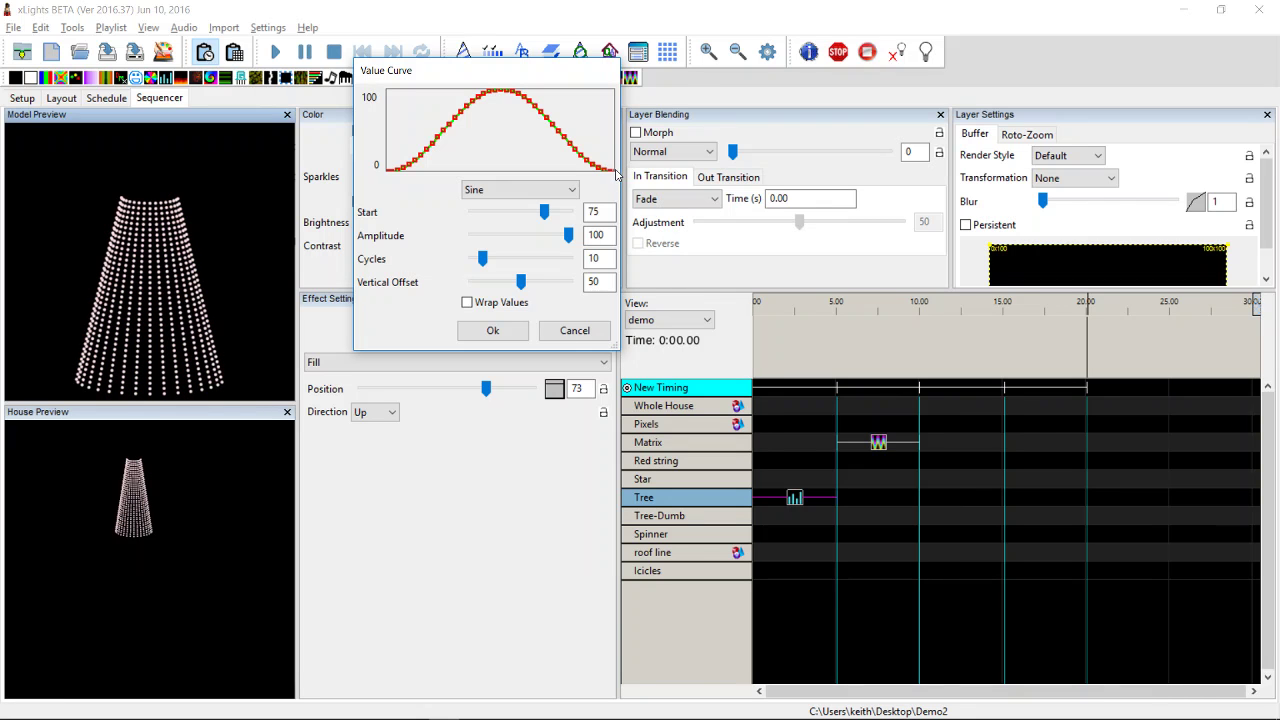
# Apply the Sine curve, then disable it and set a fixed Fill Position of 68.
pyautogui.click(493, 331)
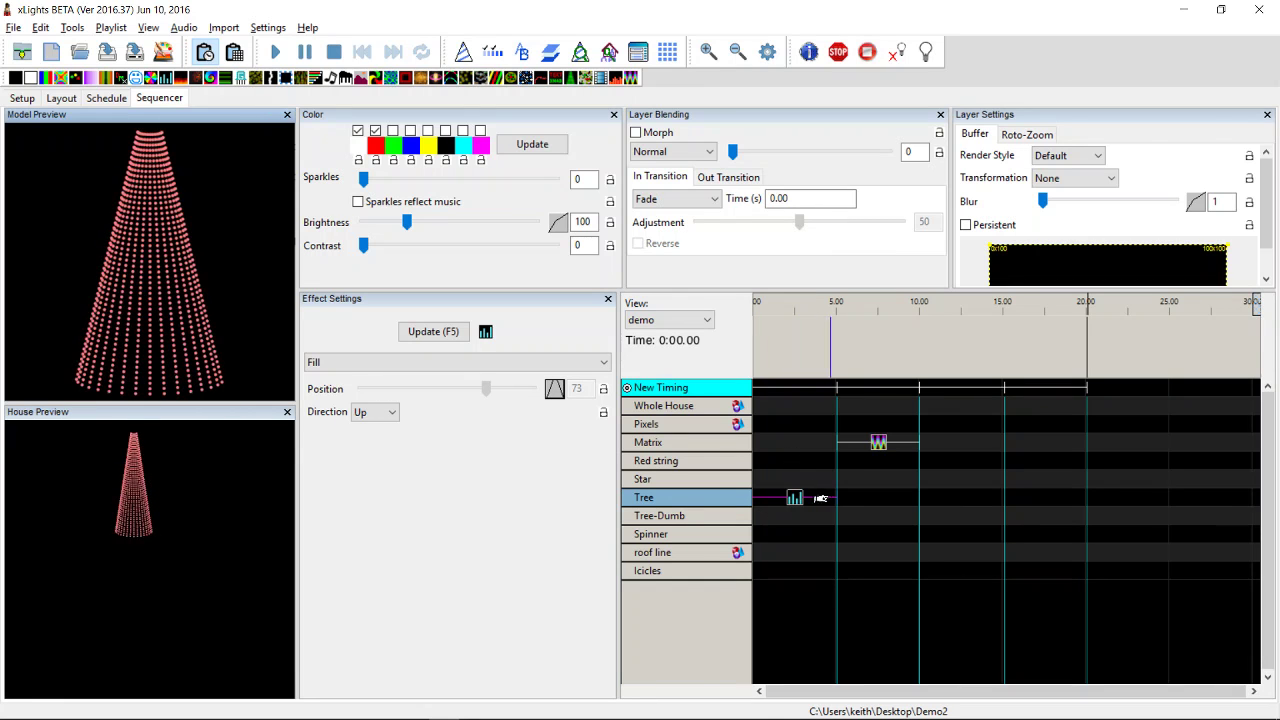
pyautogui.click(556, 391)
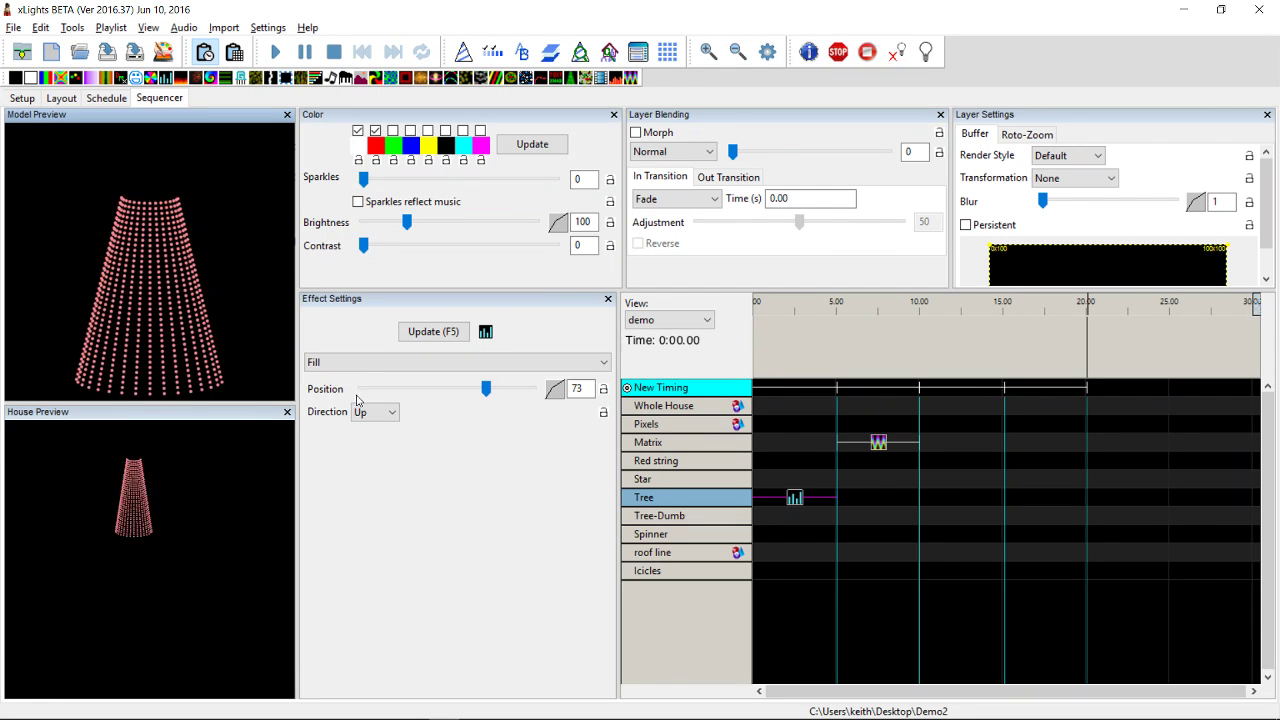
pyautogui.moveTo(487, 390)
pyautogui.mouseDown()
pyautogui.moveTo(437, 390)
pyautogui.moveTo(477, 391)
pyautogui.mouseUp()
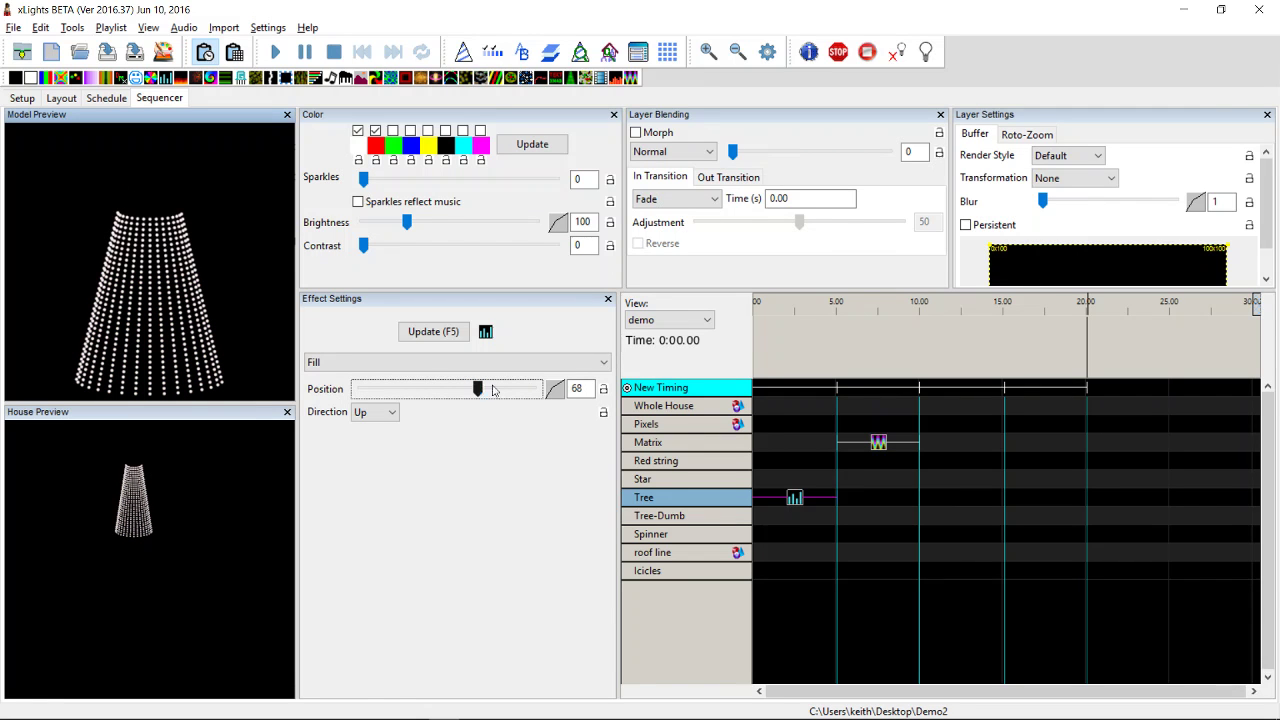
# Reshape the Position sine to Start 31, Amplitude 63, Cycles 37, Vertical Offset 40 and apply.
pyautogui.click(556, 391)
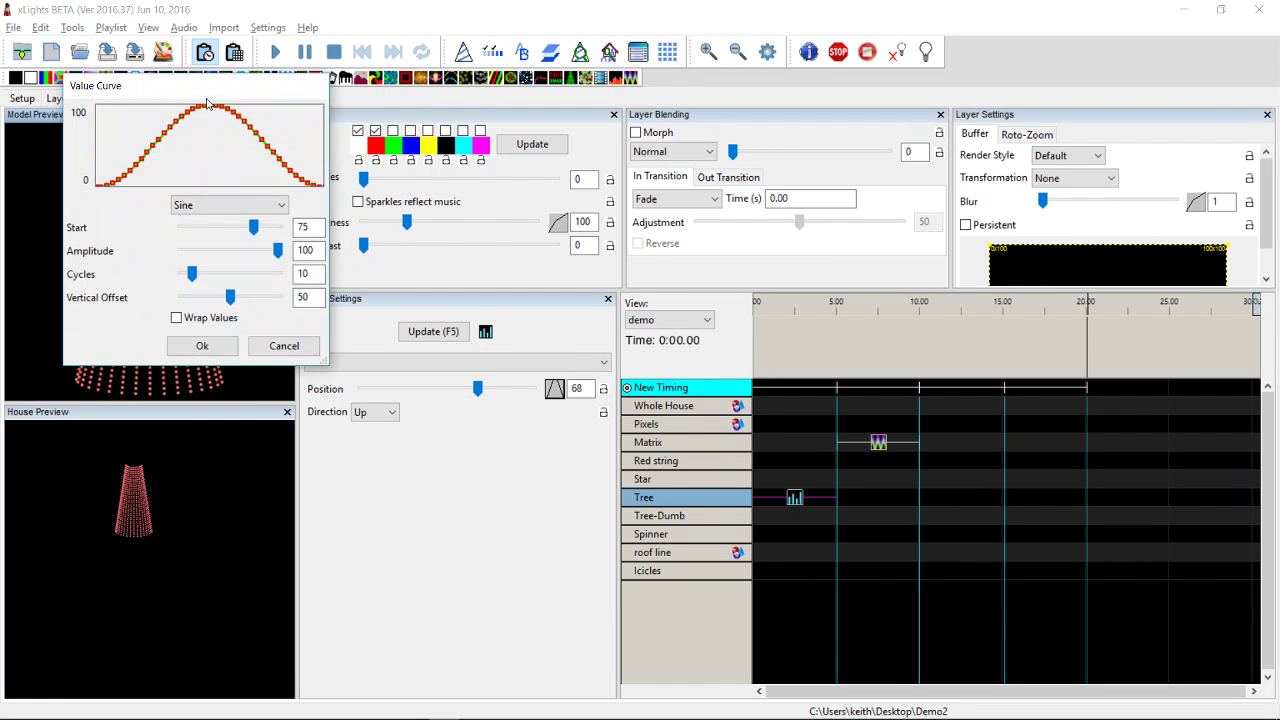
pyautogui.moveTo(203, 91); pyautogui.dragTo(470, 122)
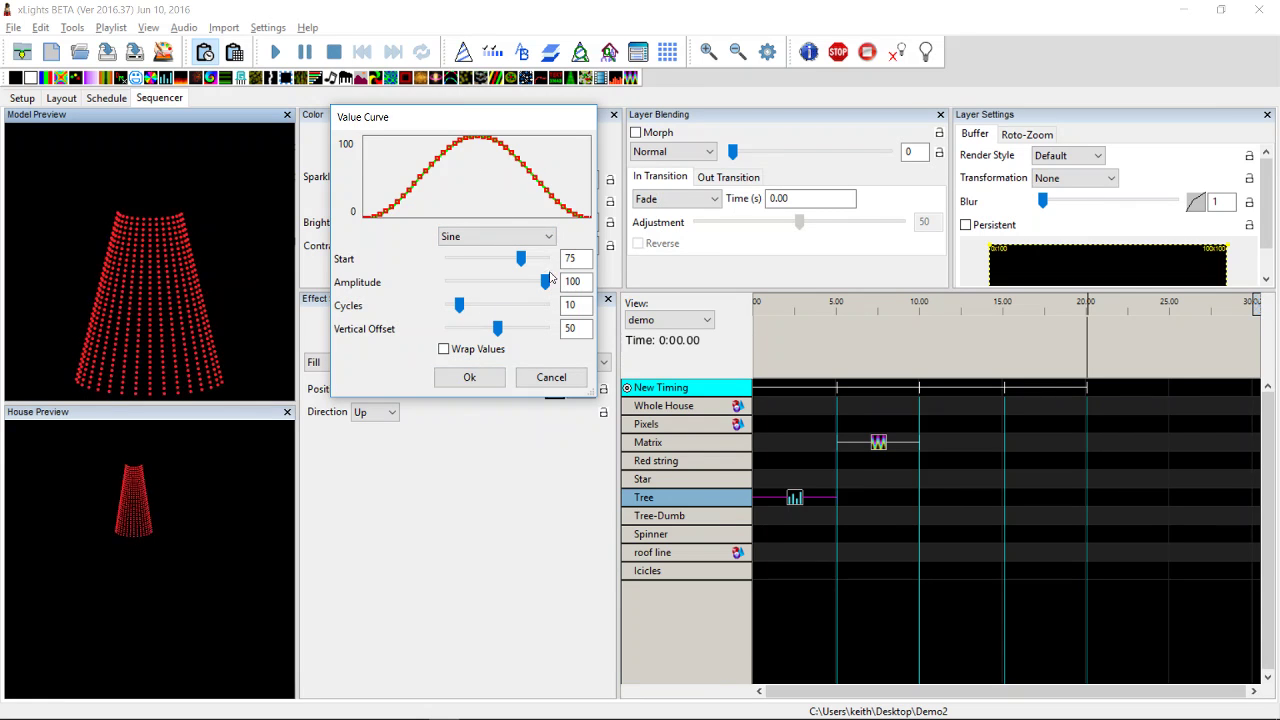
pyautogui.moveTo(521, 258); pyautogui.dragTo(479, 261)
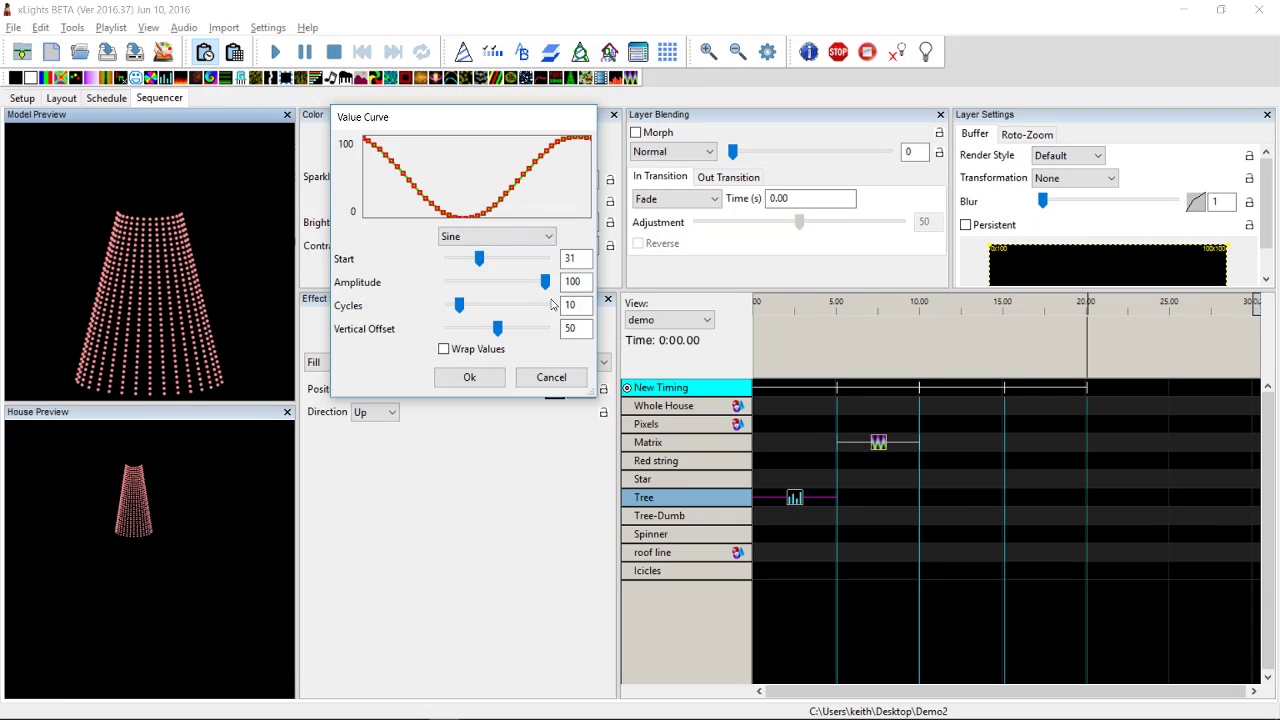
pyautogui.moveTo(545, 283); pyautogui.dragTo(487, 330)
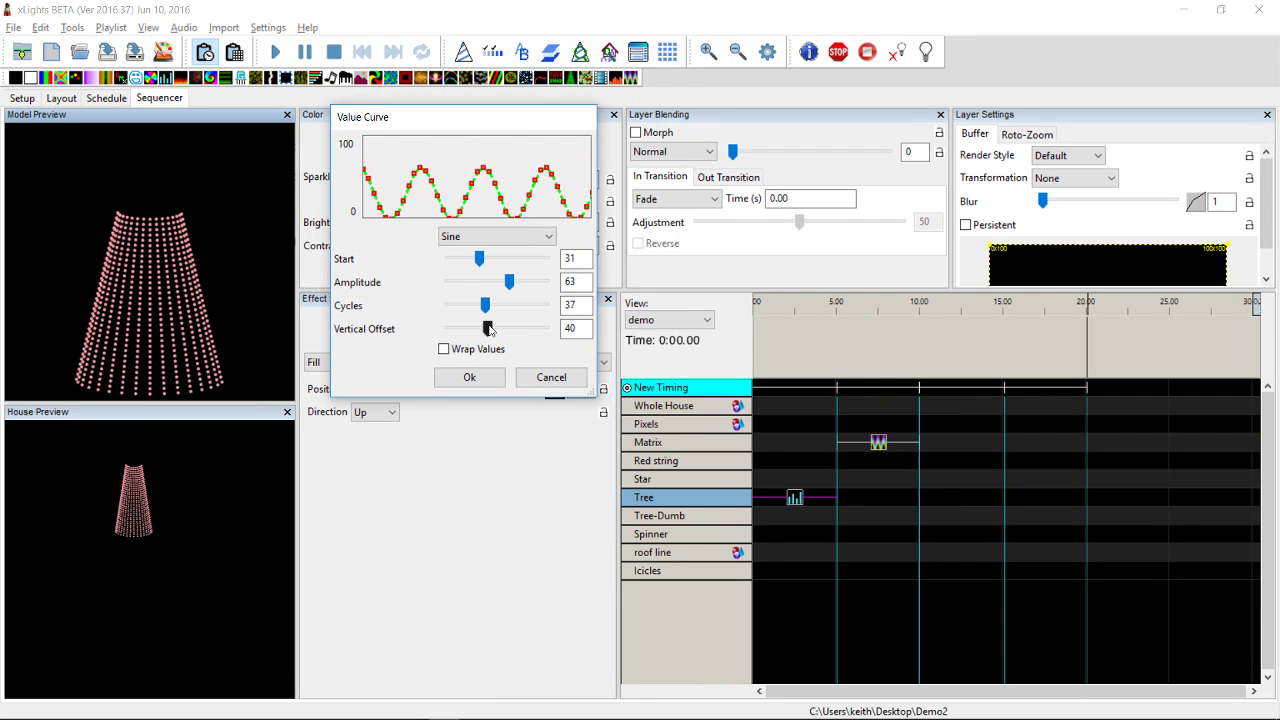
pyautogui.click(469, 377)
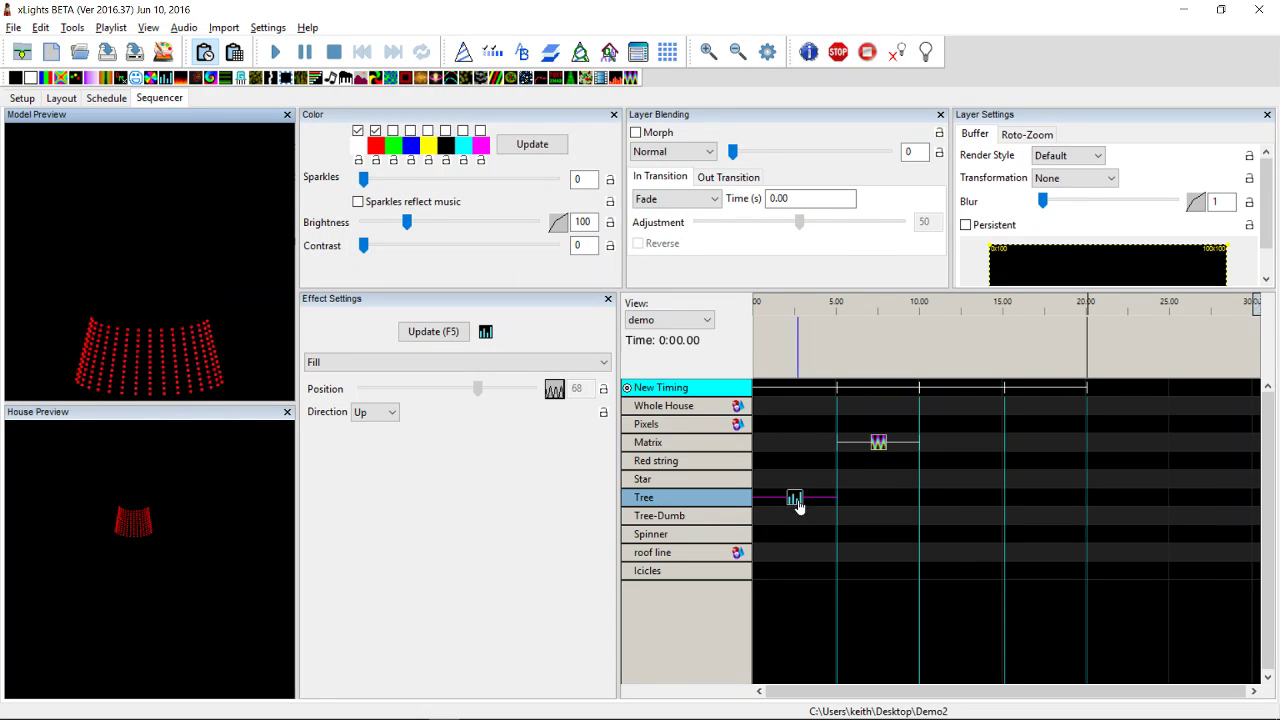
# Swap the Position curve to Exponential Up (Rate 100, Offset 50), trying Logarithmic Up first.
pyautogui.click(557, 389)
pyautogui.click(557, 389)
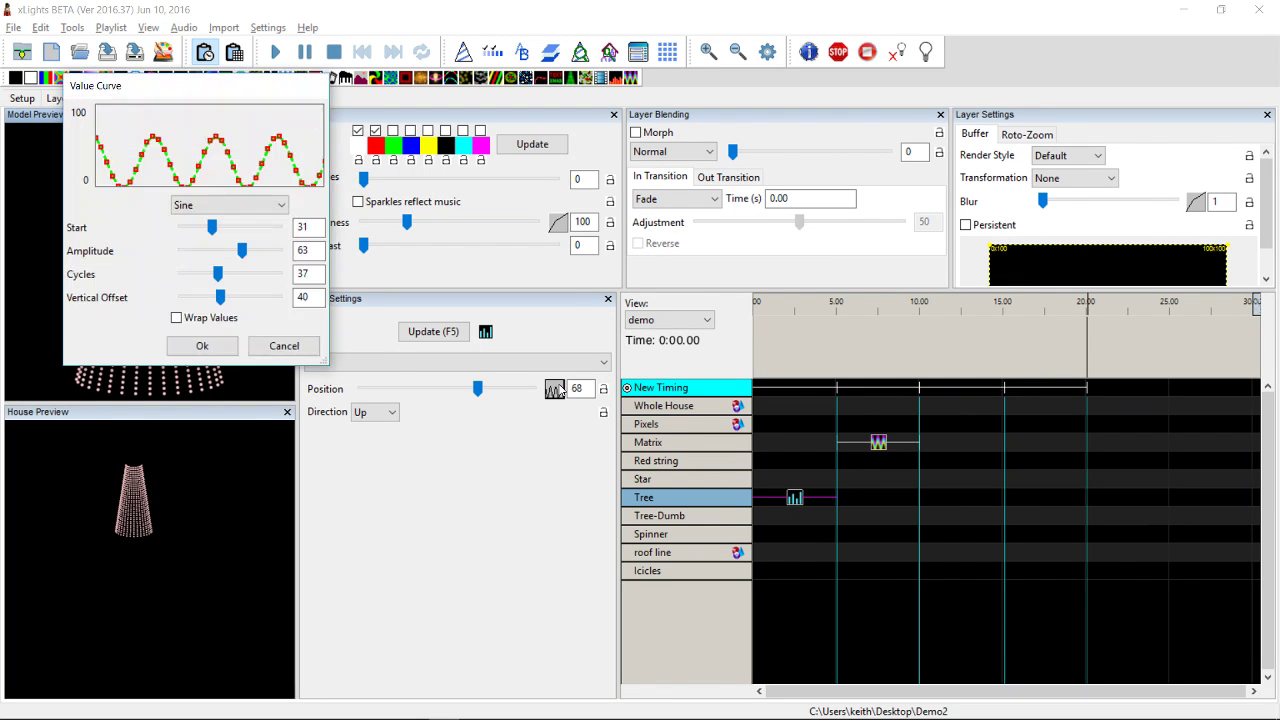
pyautogui.click(281, 206)
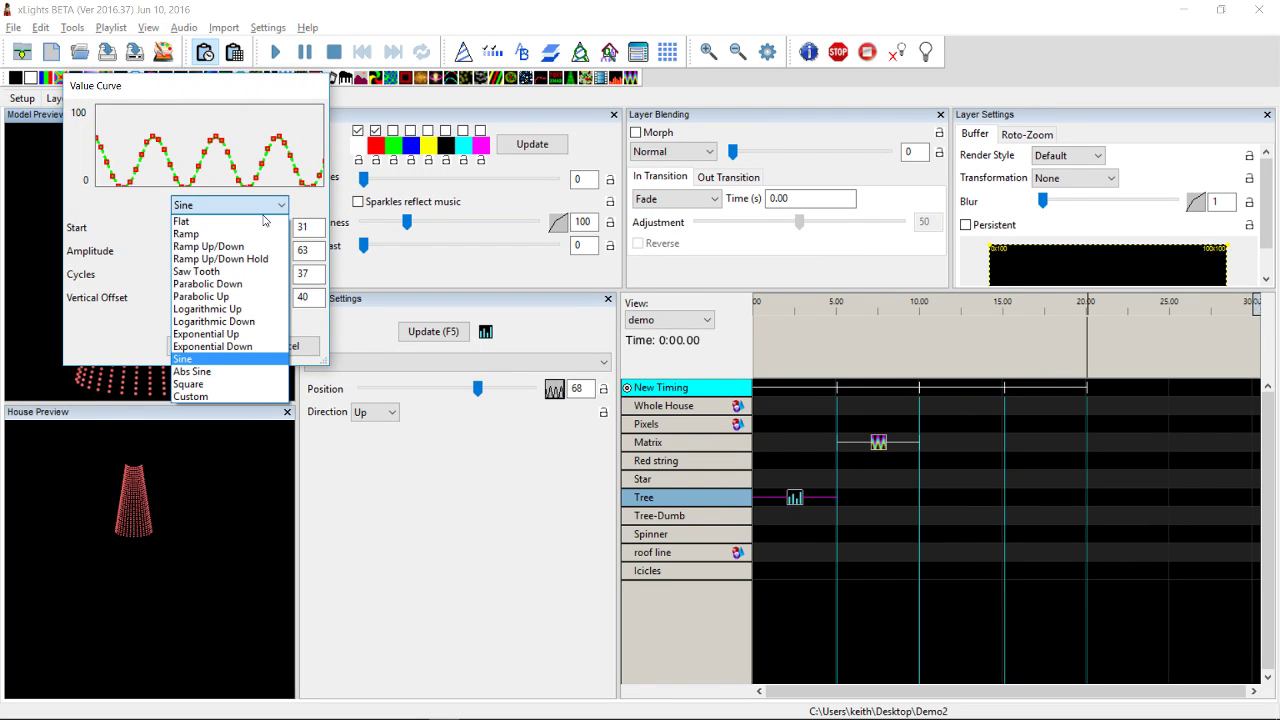
pyautogui.click(224, 310)
pyautogui.click(180, 206)
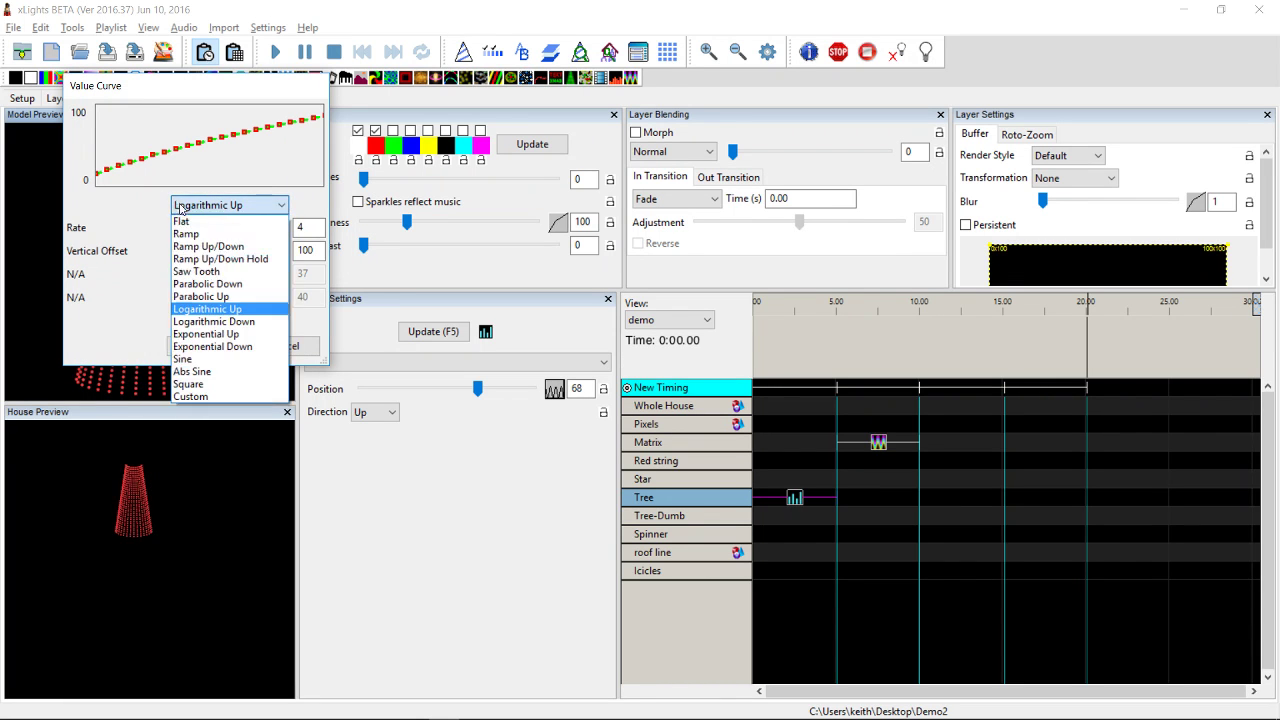
pyautogui.click(236, 334)
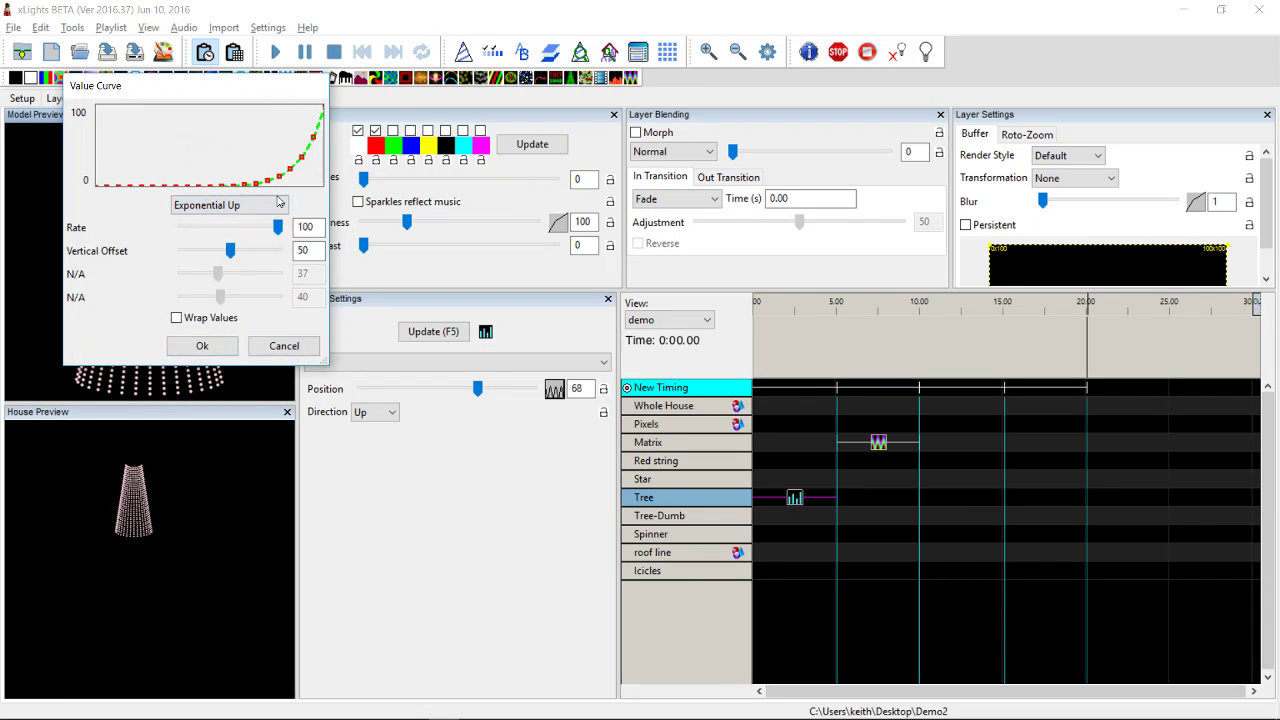
pyautogui.click(212, 345)
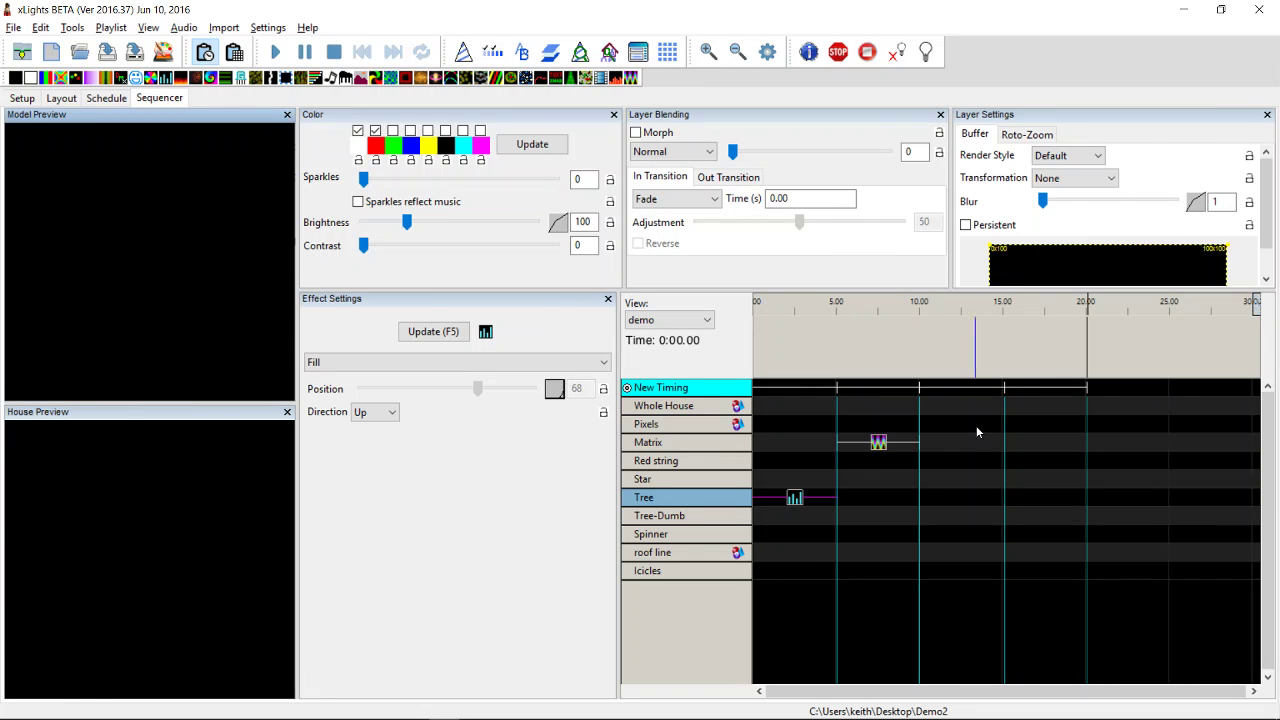
# Switch the Position curve to Ramp Up/Down Hold and shorten its full-level hold.
pyautogui.click(554, 390)
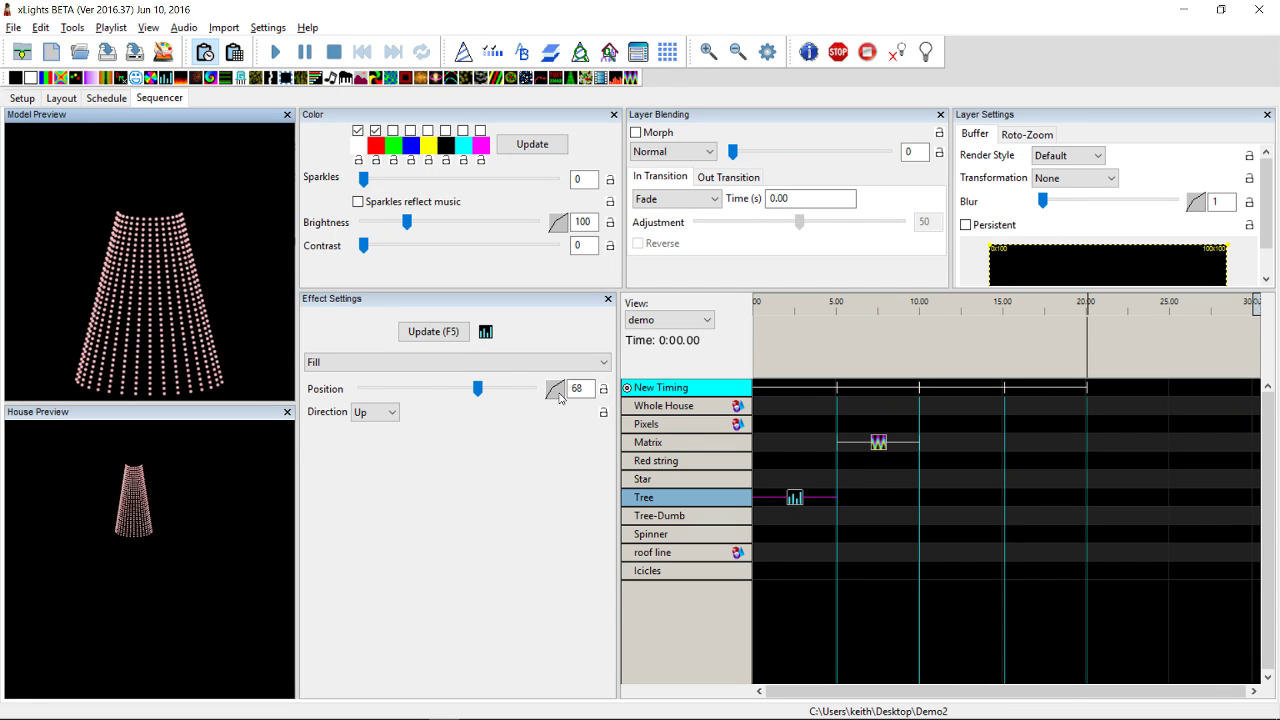
pyautogui.click(555, 389)
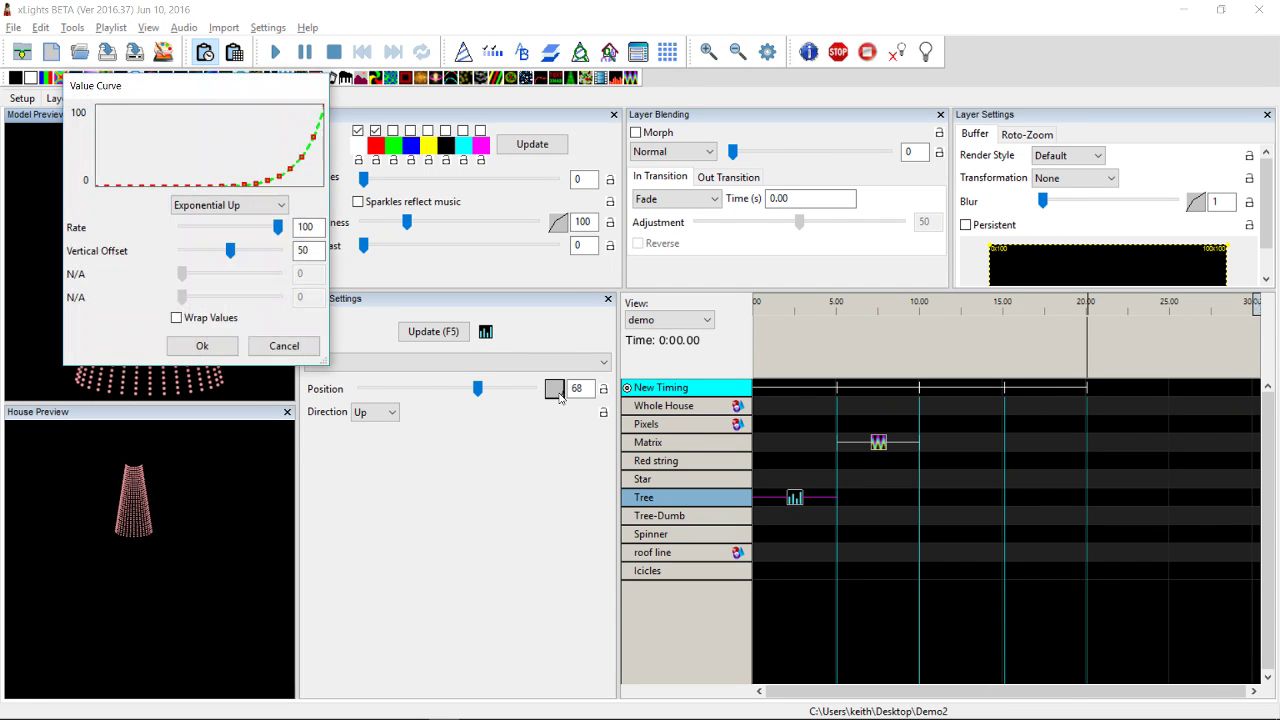
pyautogui.click(262, 208)
pyautogui.click(229, 258)
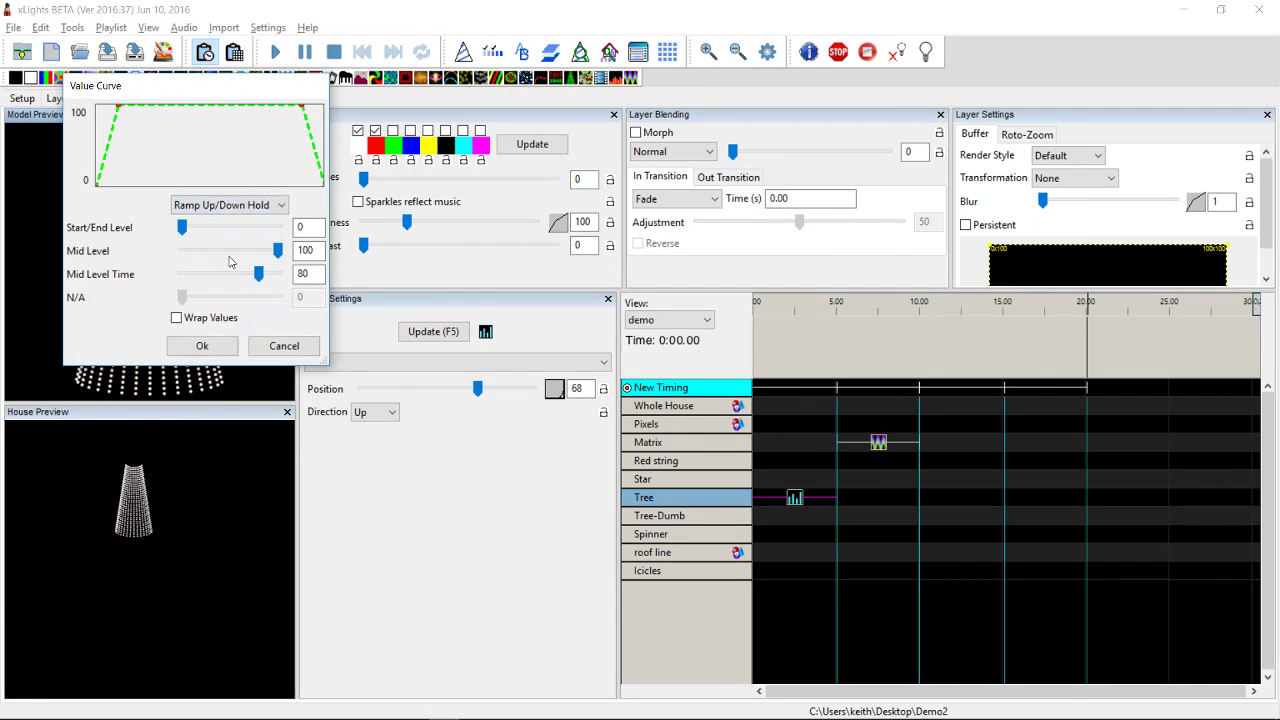
pyautogui.moveTo(262, 276); pyautogui.dragTo(235, 274)
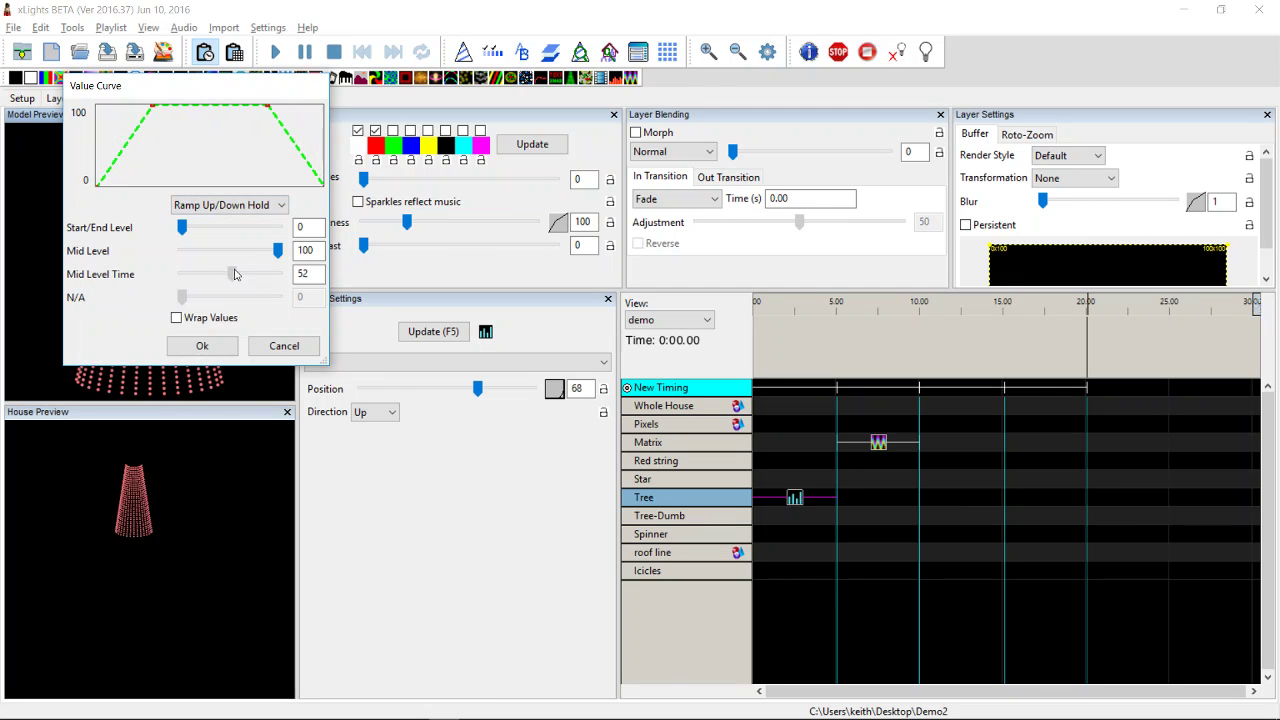
# Change to a Custom curve and drag its points into two 100 peaks with a middle dip.
pyautogui.click(240, 205)
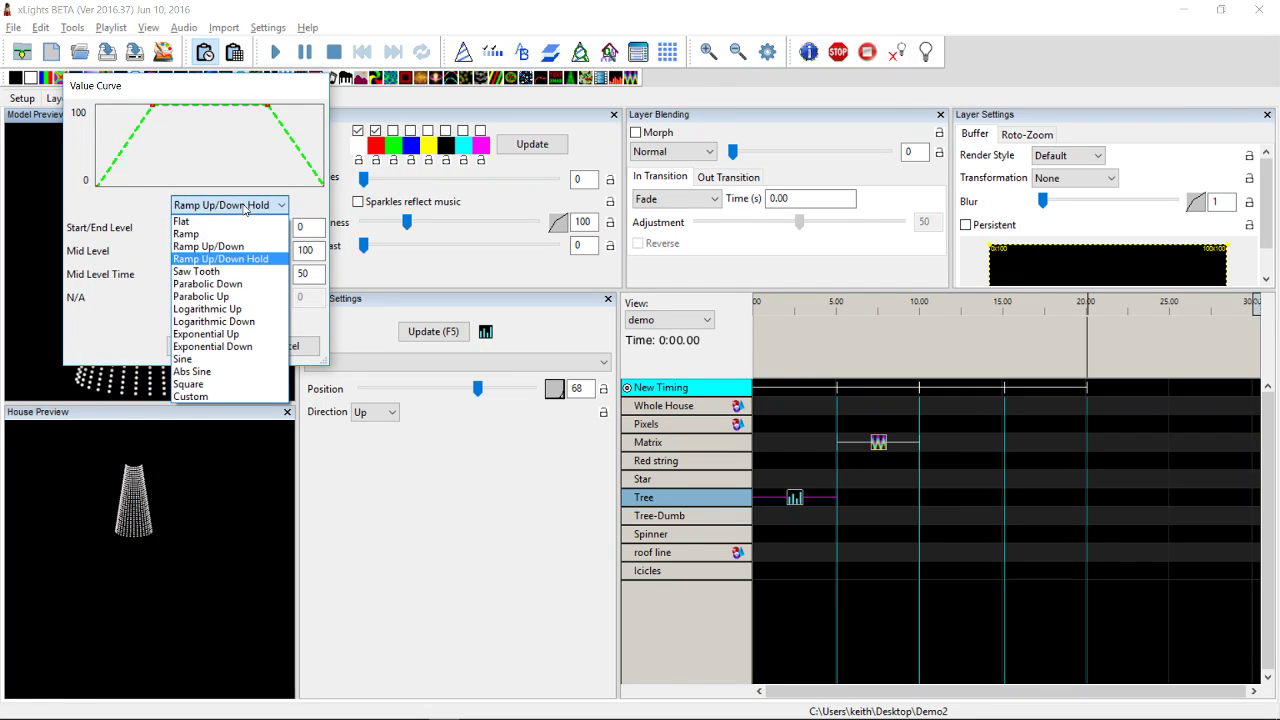
pyautogui.click(209, 398)
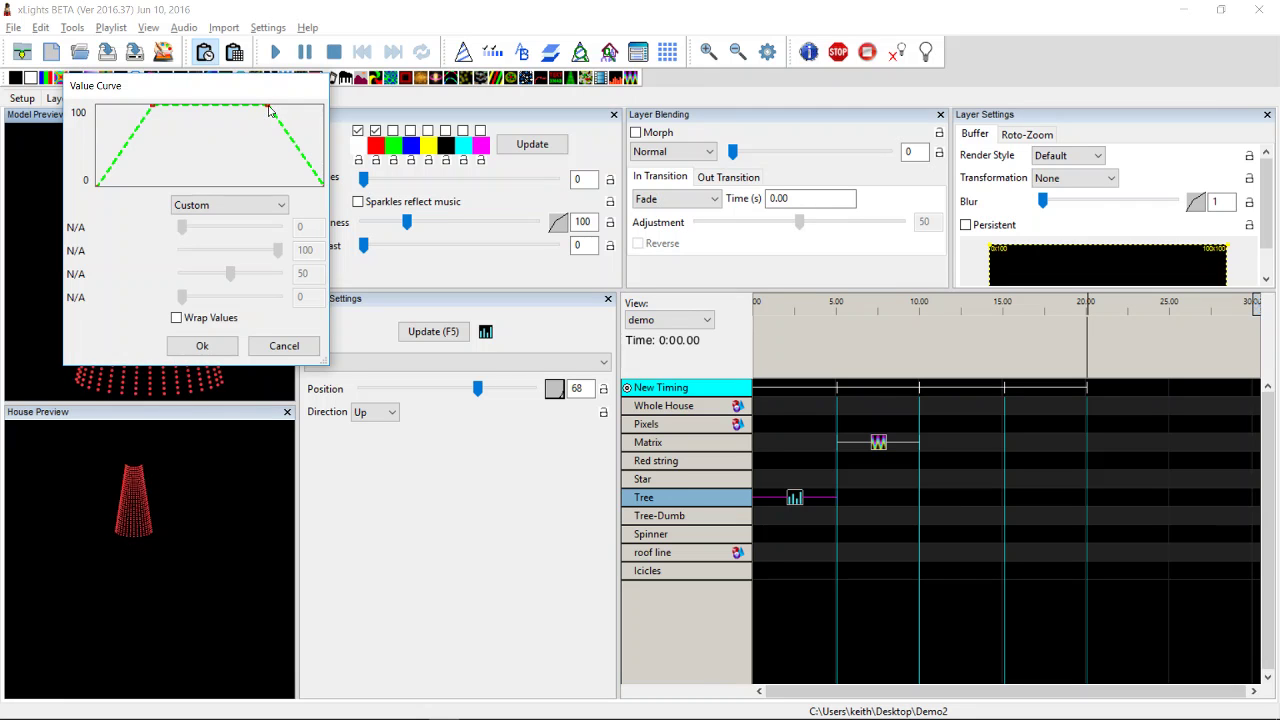
pyautogui.moveTo(268, 110)
pyautogui.mouseDown()
pyautogui.moveTo(240, 160)
pyautogui.moveTo(235, 145)
pyautogui.moveTo(278, 106)
pyautogui.mouseUp()
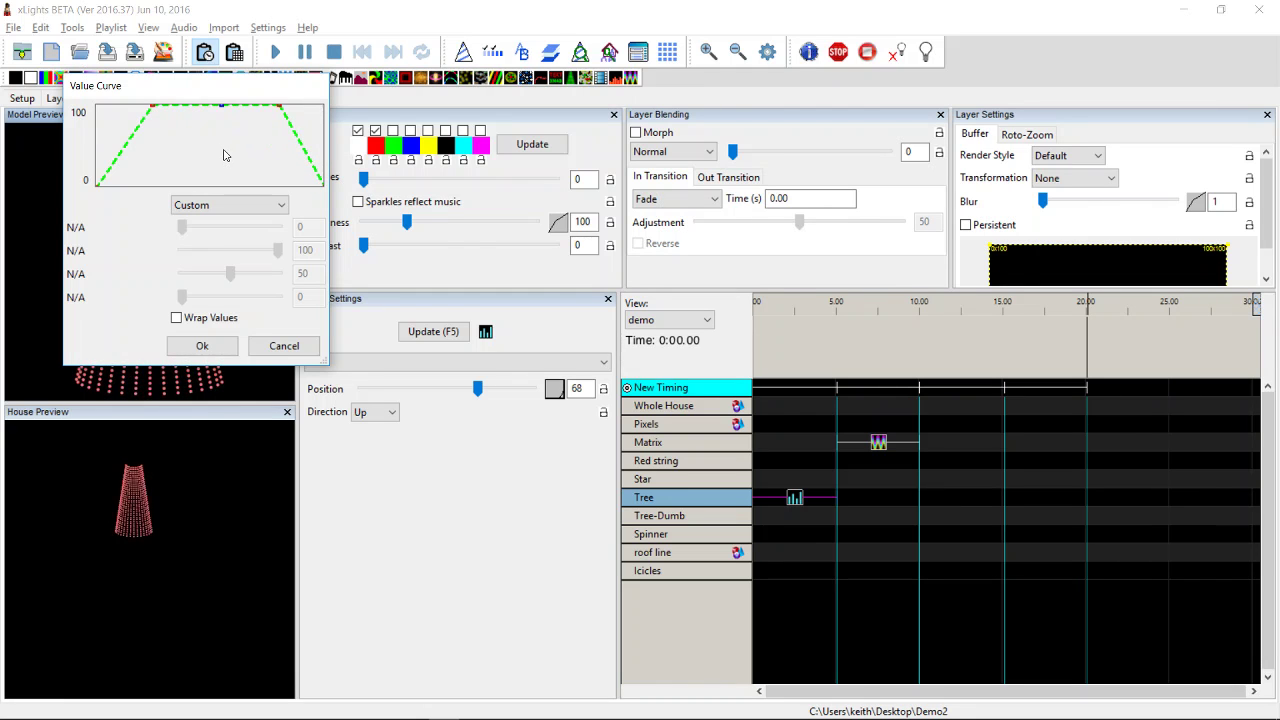
pyautogui.moveTo(227, 148)
pyautogui.mouseDown()
pyautogui.moveTo(159, 168)
pyautogui.moveTo(216, 160)
pyautogui.mouseUp()
pyautogui.moveTo(230, 168); pyautogui.dragTo(262, 175)
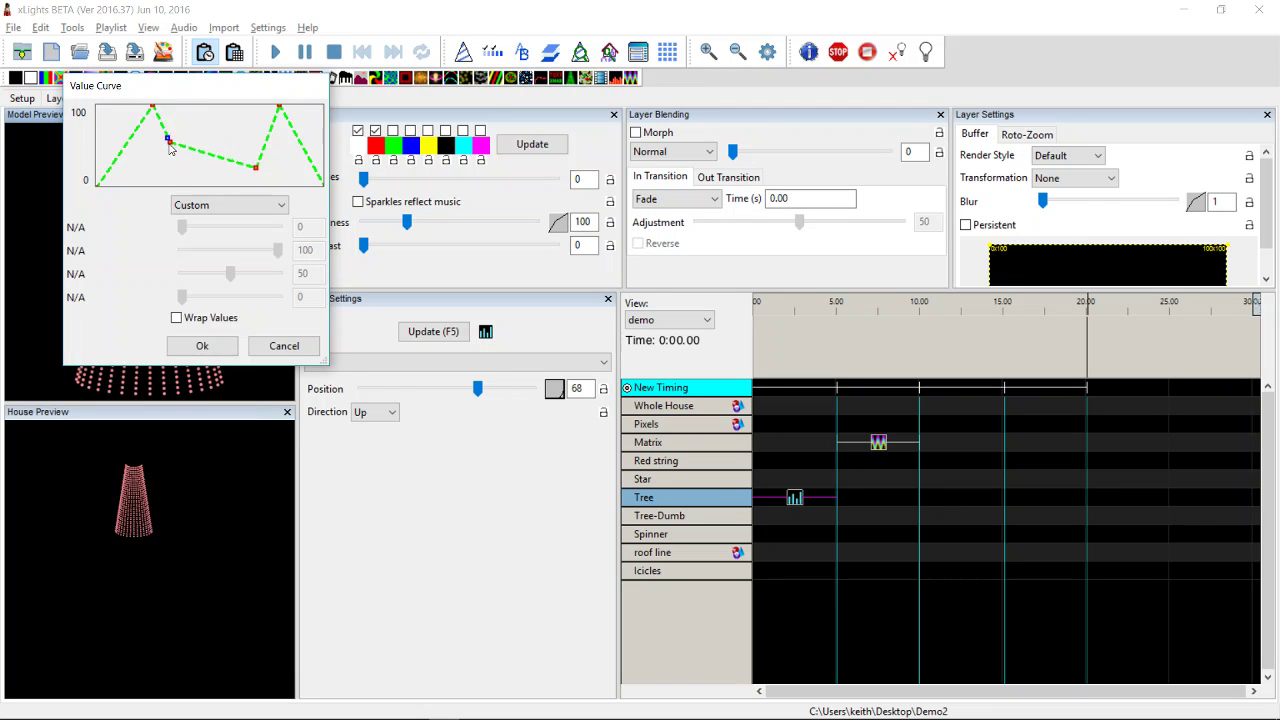
# Apply the two-peak Custom curve to Position and reopen its Value Curve dialog.
pyautogui.click(198, 346)
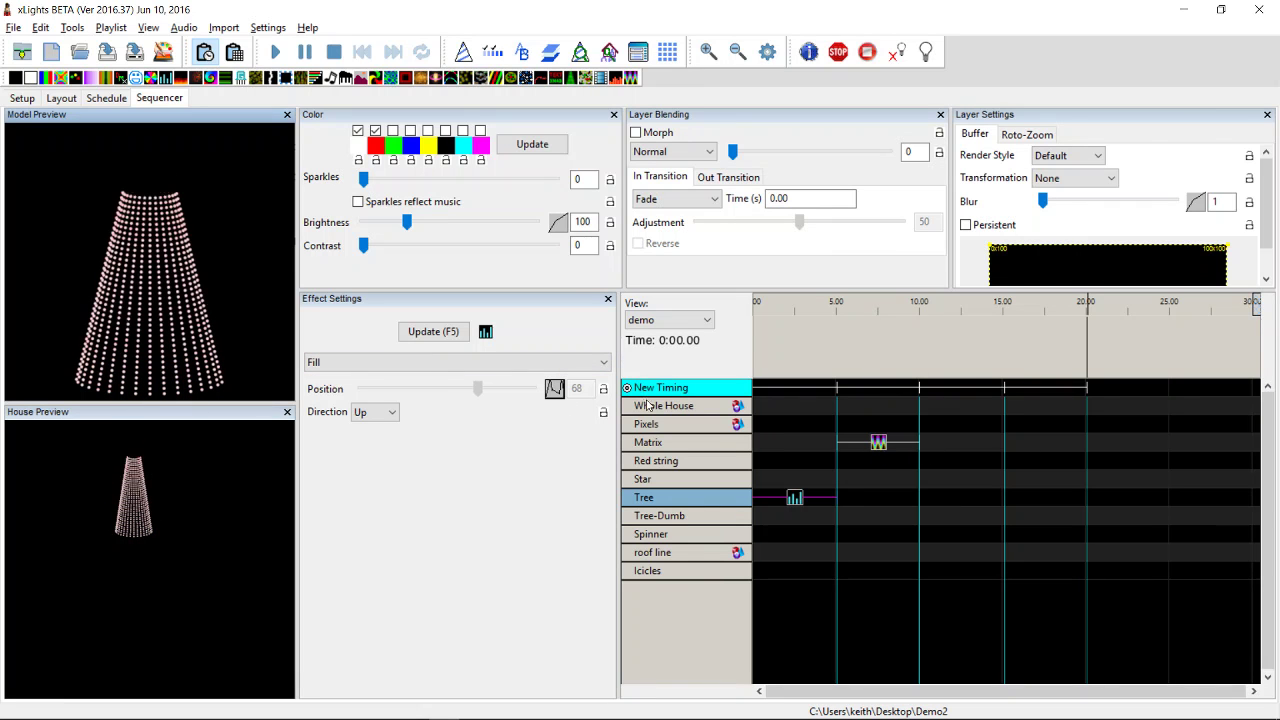
pyautogui.click(555, 389)
pyautogui.click(555, 389)
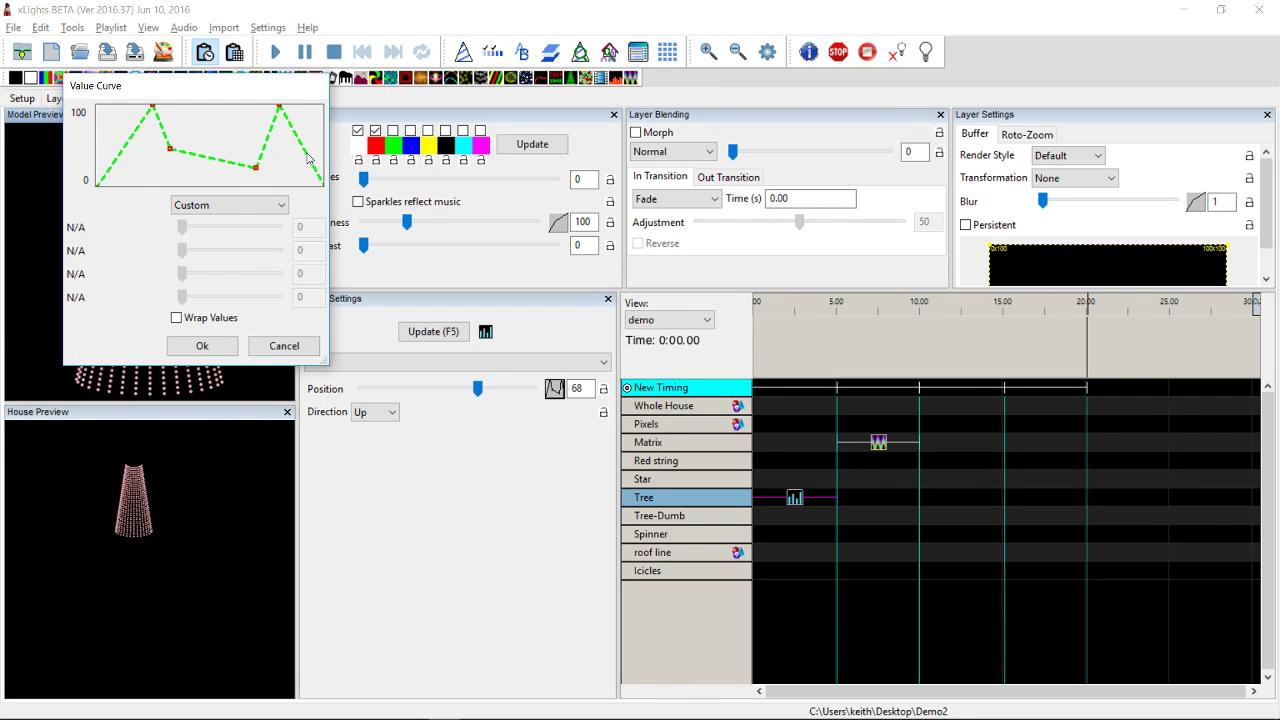
# Replace the Position curve with a Saw Tooth (Start 0, End 100, Cycles 10) and apply it.
pyautogui.click(249, 206)
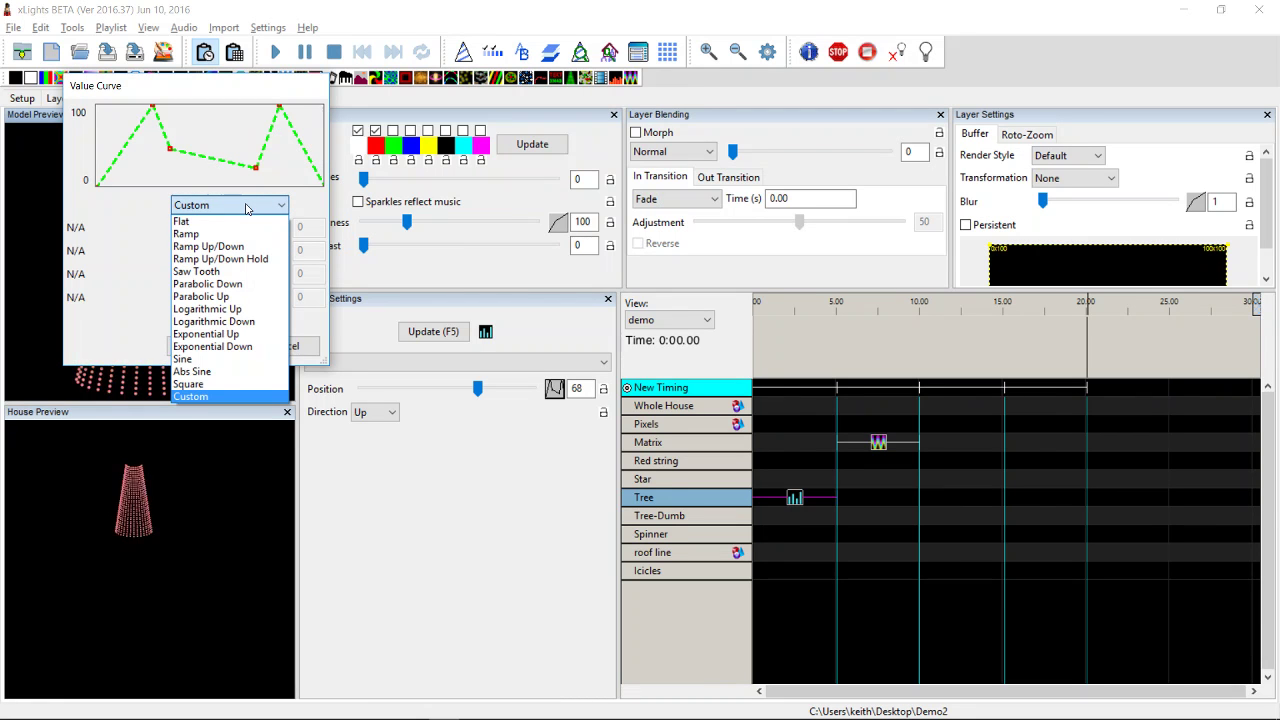
pyautogui.click(207, 272)
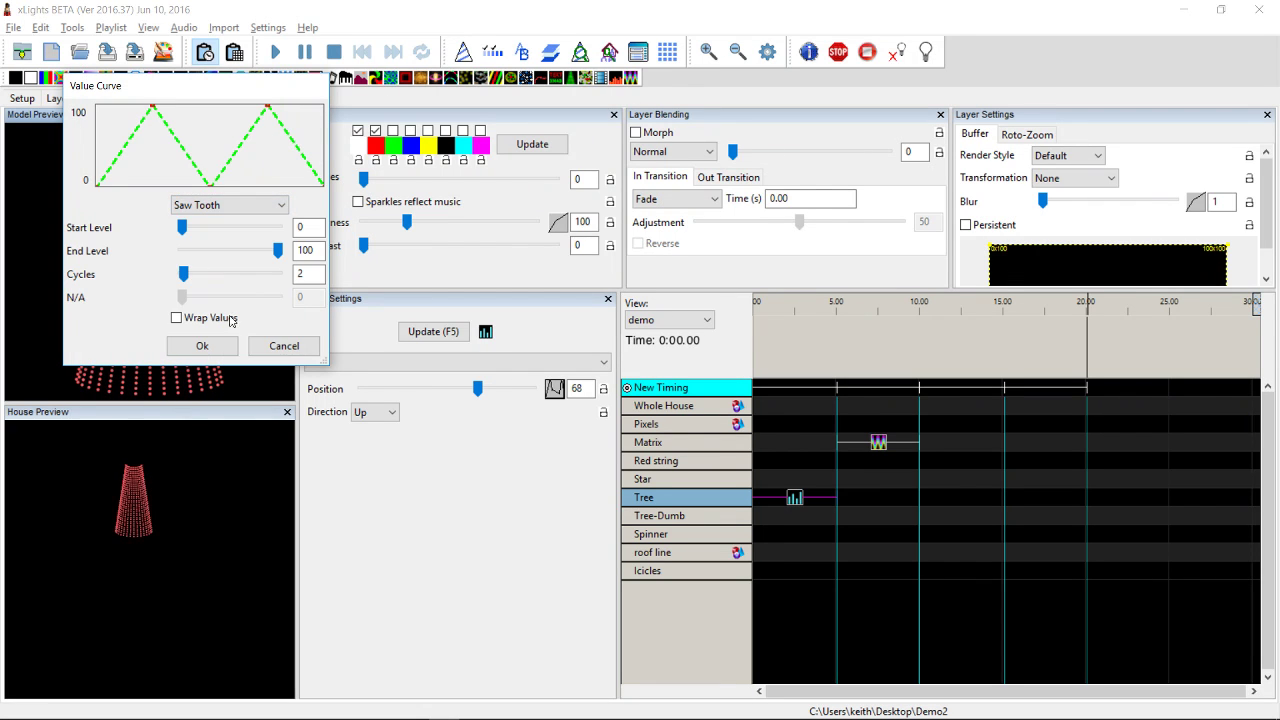
pyautogui.moveTo(184, 277); pyautogui.dragTo(193, 270)
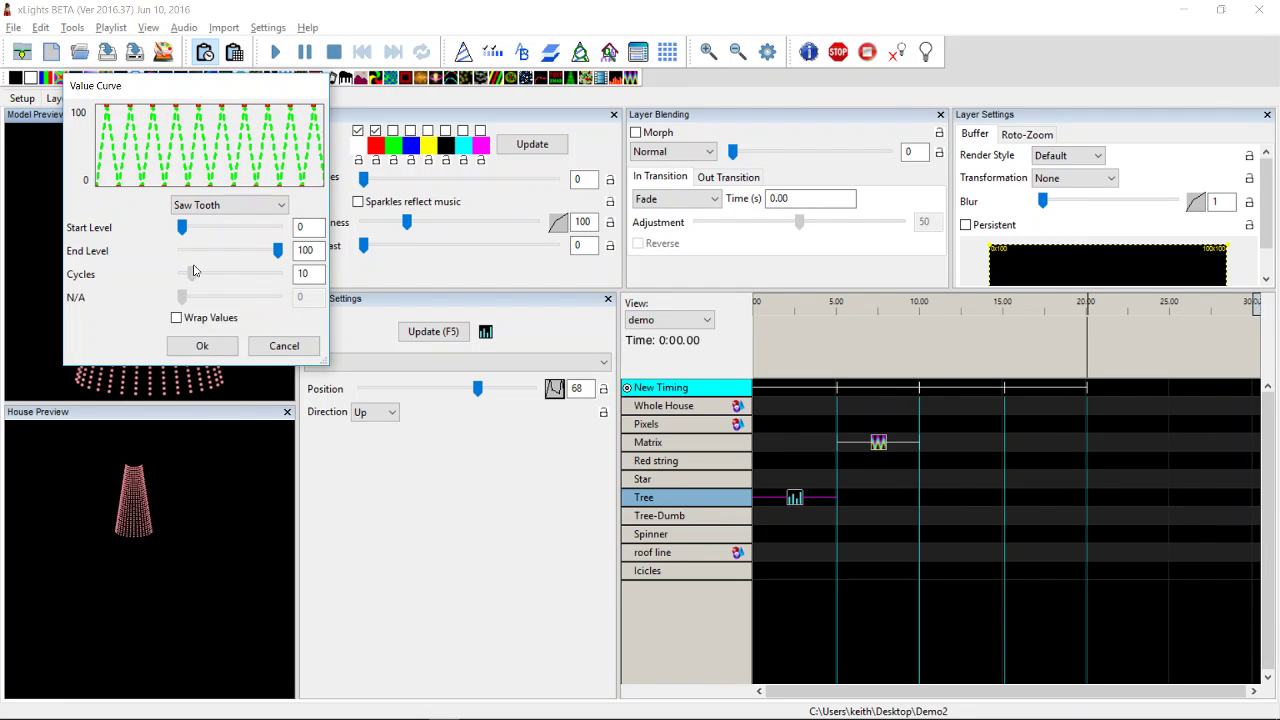
pyautogui.click(205, 346)
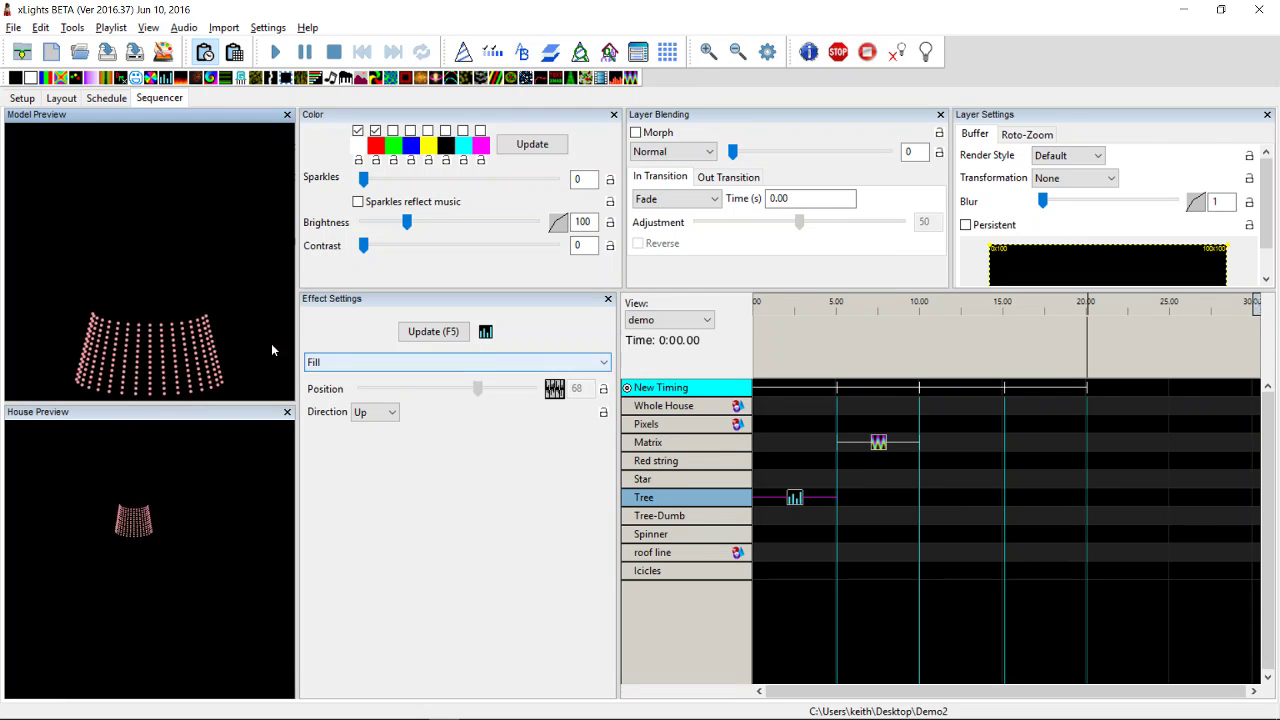
# Select the Matrix Wave effect and give Number of Waves a Sine curve (Start 75, Amplitude 100, Cycles 10).
pyautogui.click(878, 441)
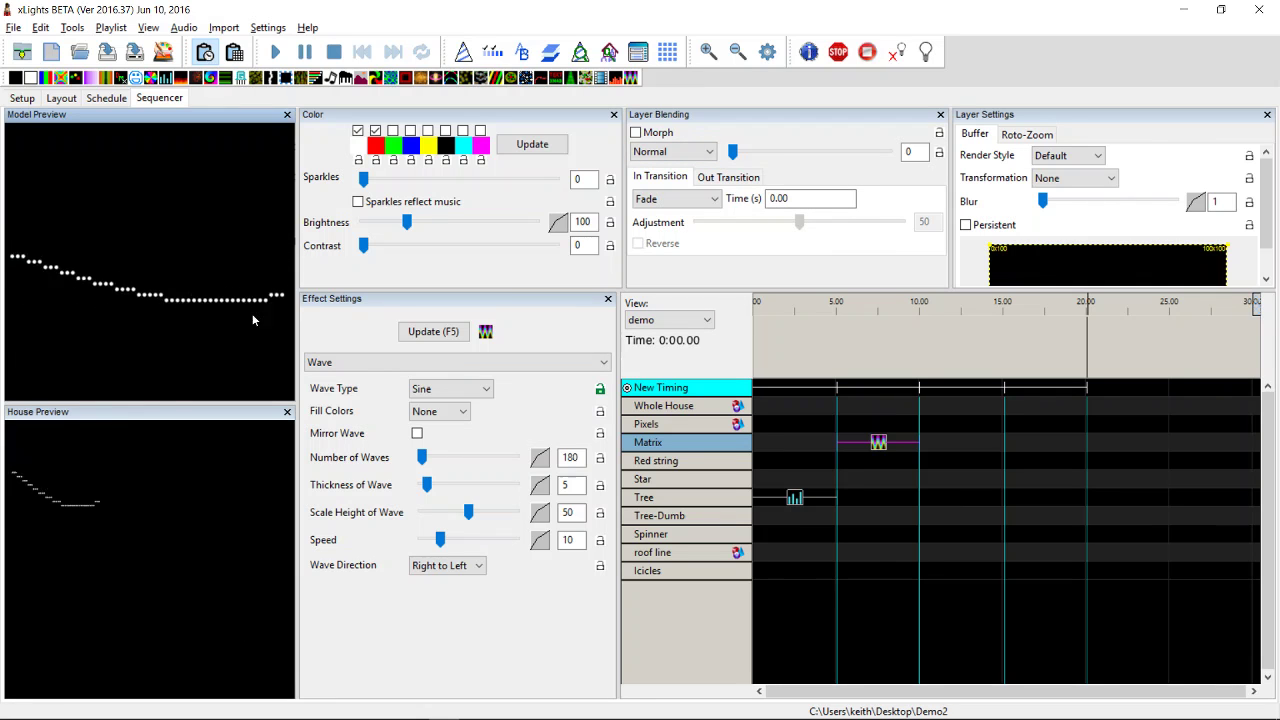
pyautogui.click(542, 457)
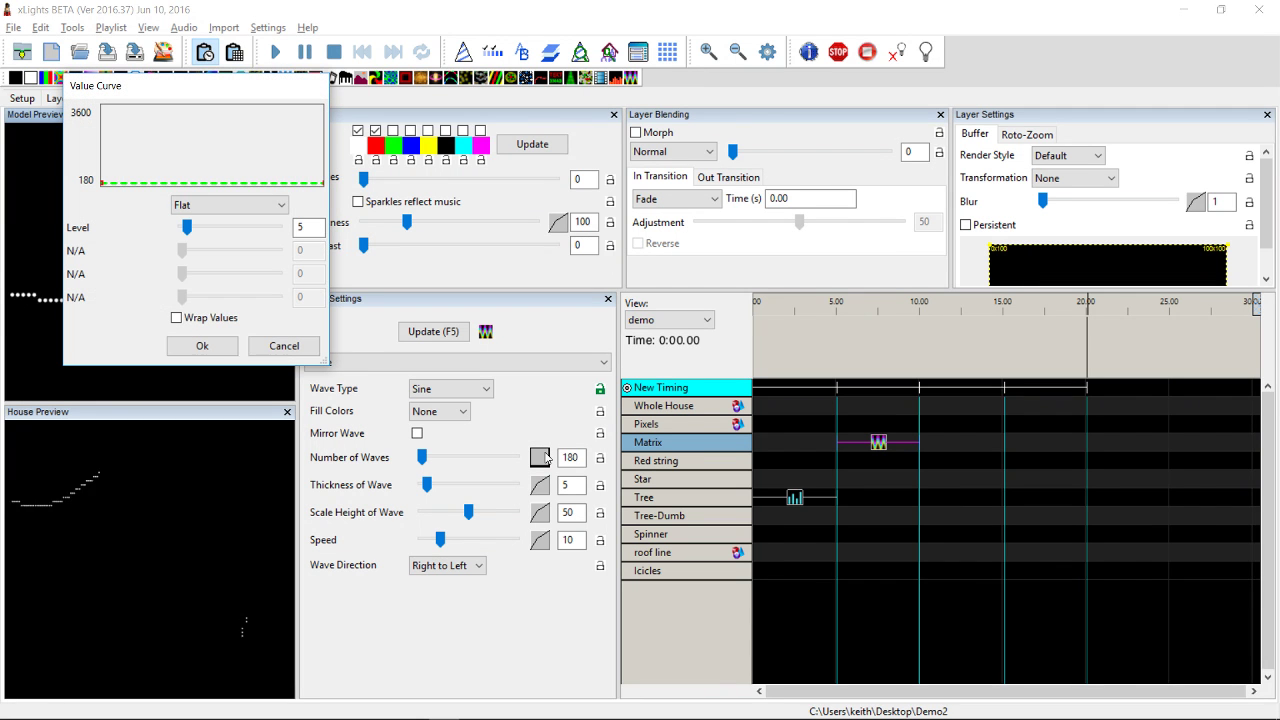
pyautogui.click(240, 208)
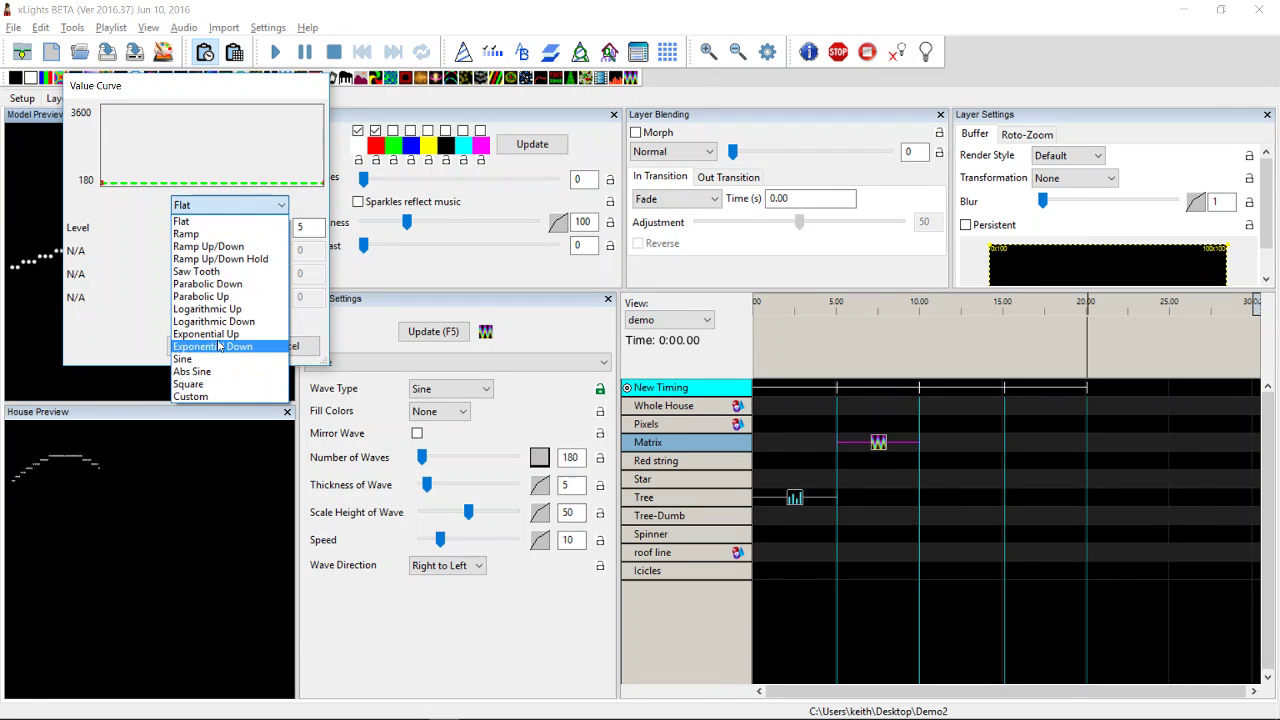
pyautogui.click(183, 359)
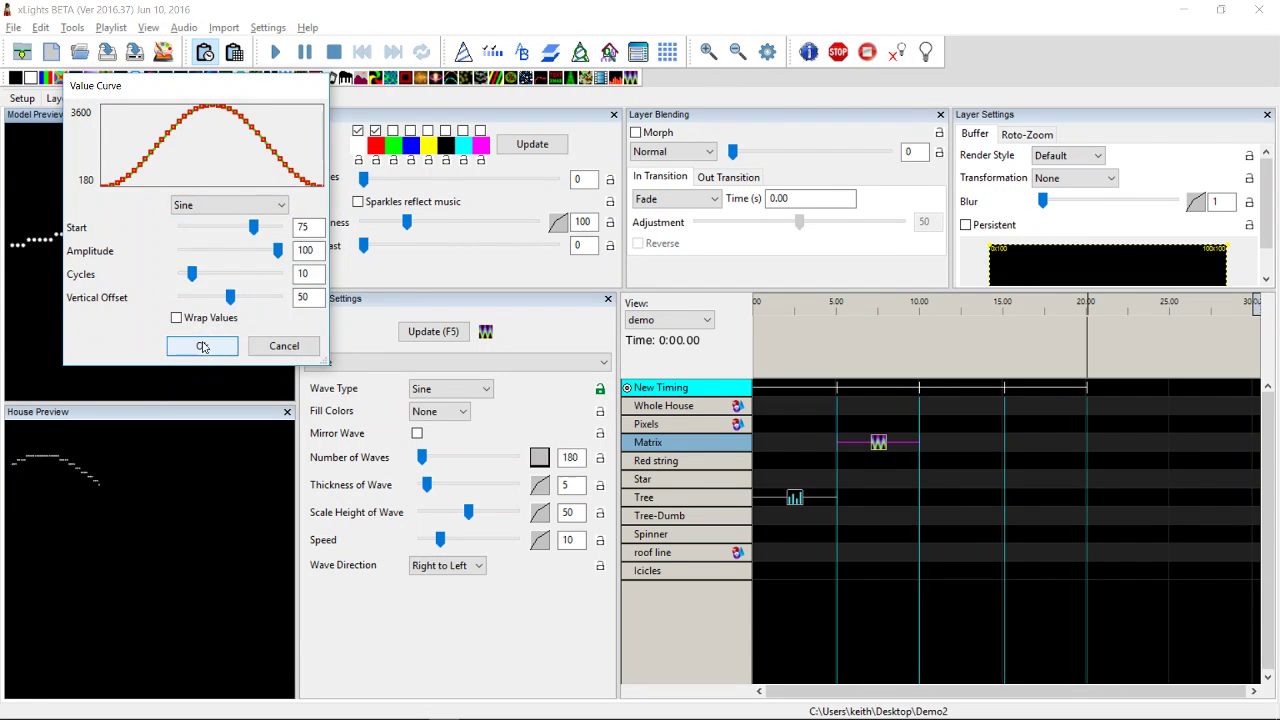
pyautogui.click(202, 346)
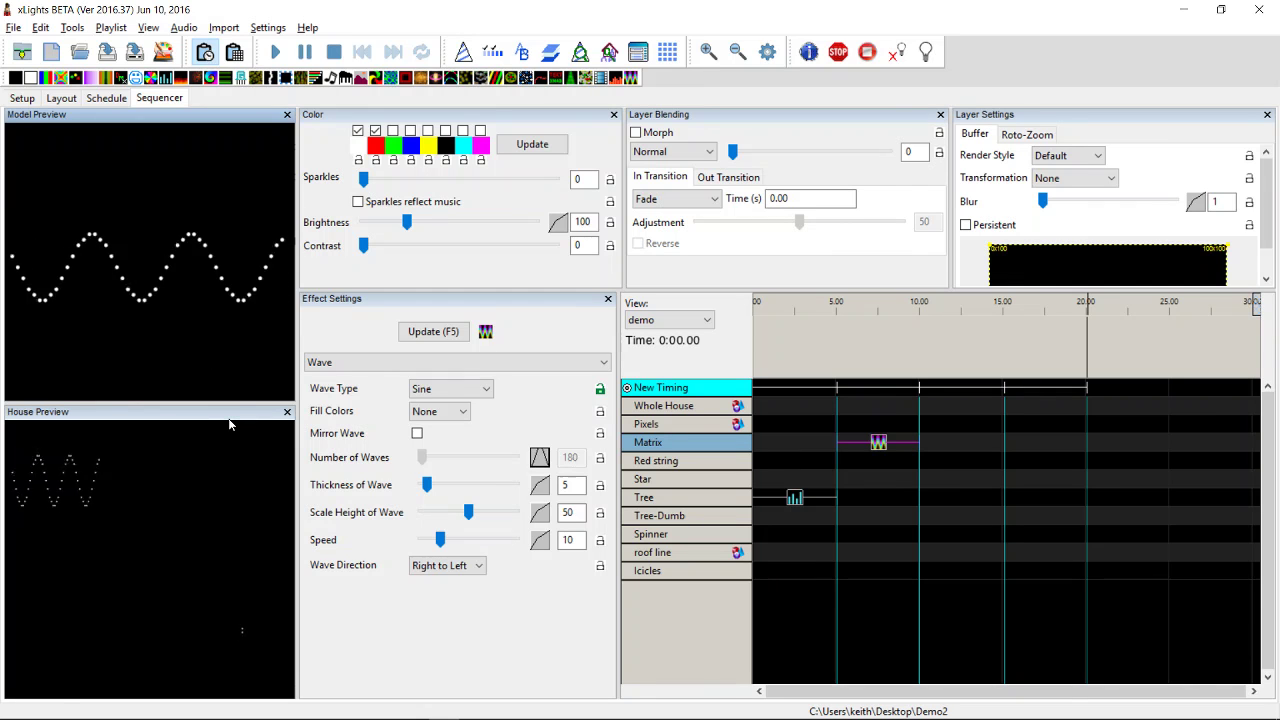
# Apply a Ramp Up/Down curve (Start 0, Mid 100, End 0) to Thickness of Wave.
pyautogui.click(540, 485)
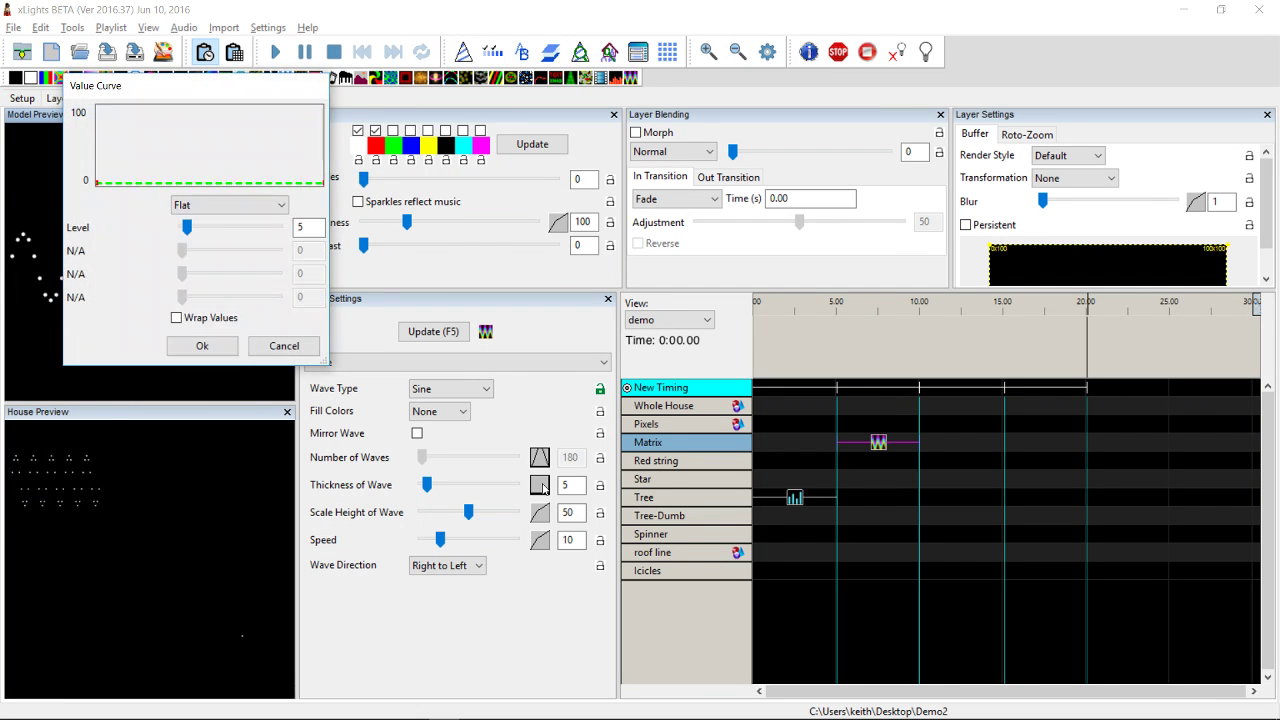
pyautogui.click(255, 210)
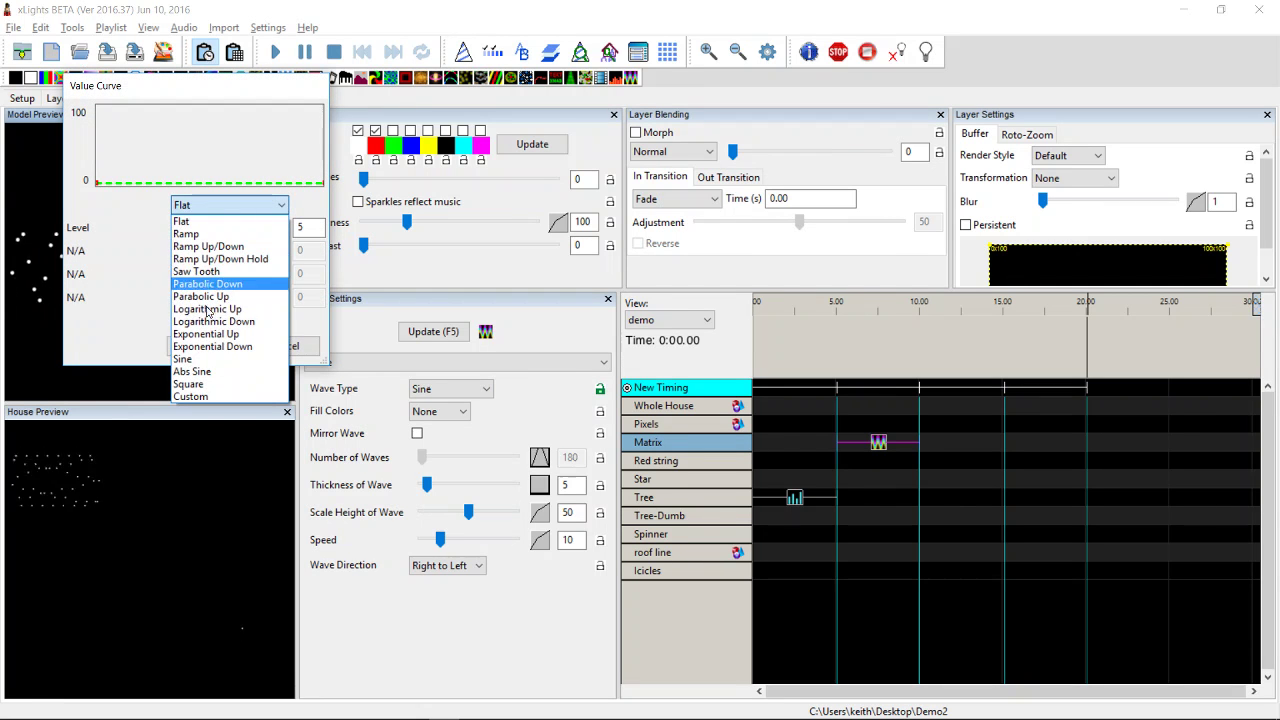
pyautogui.click(212, 247)
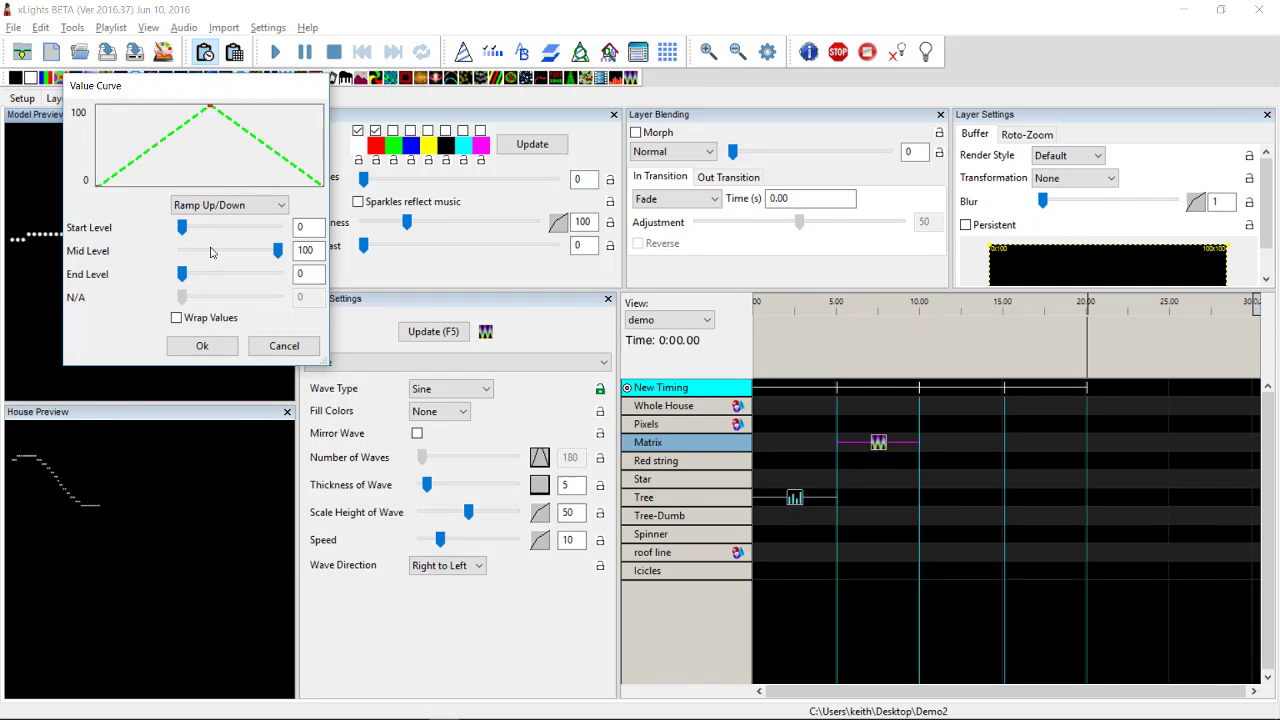
pyautogui.click(222, 349)
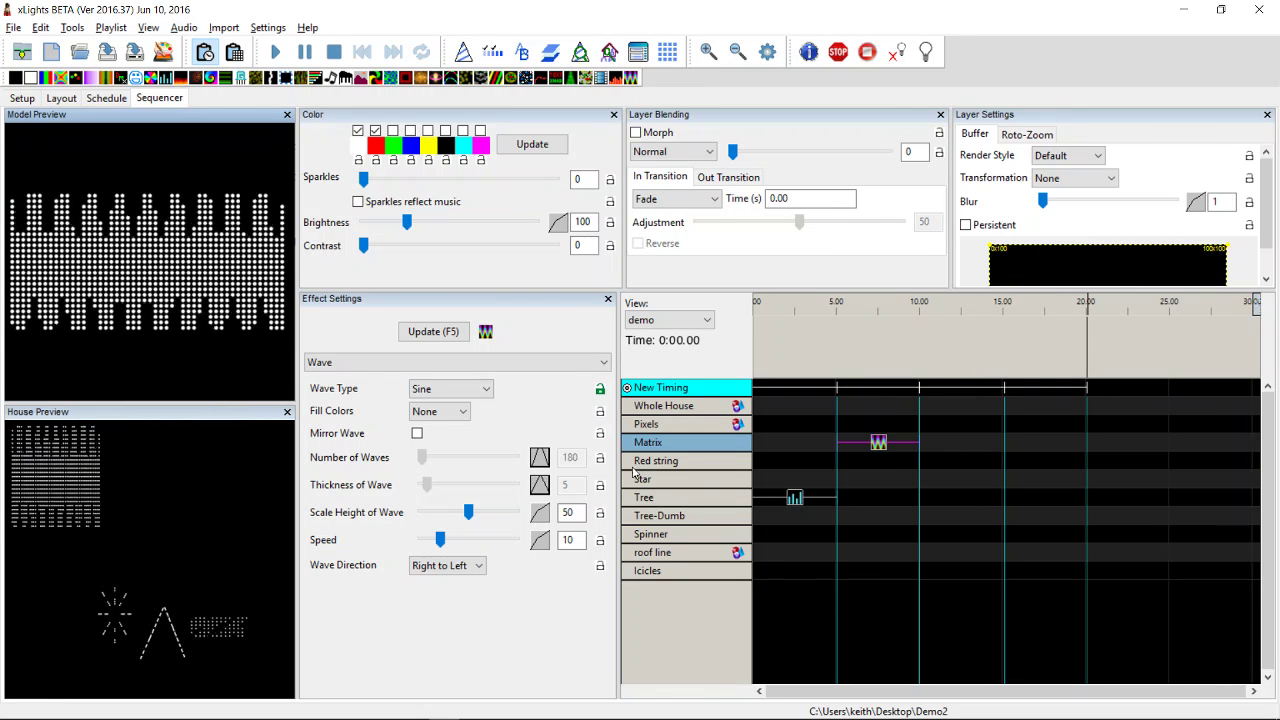
# Give Scale Height of Wave a Ramp Up/Down value curve peaking at Mid Level 49.
pyautogui.click(539, 512)
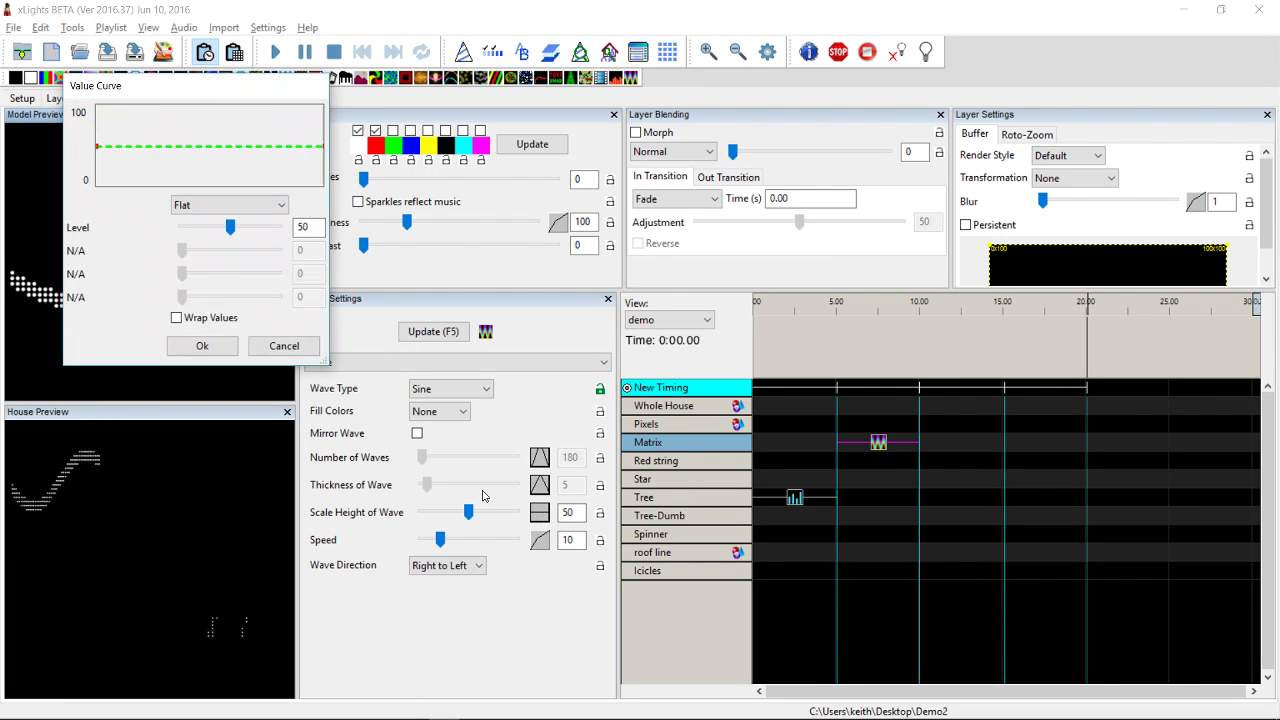
pyautogui.click(237, 207)
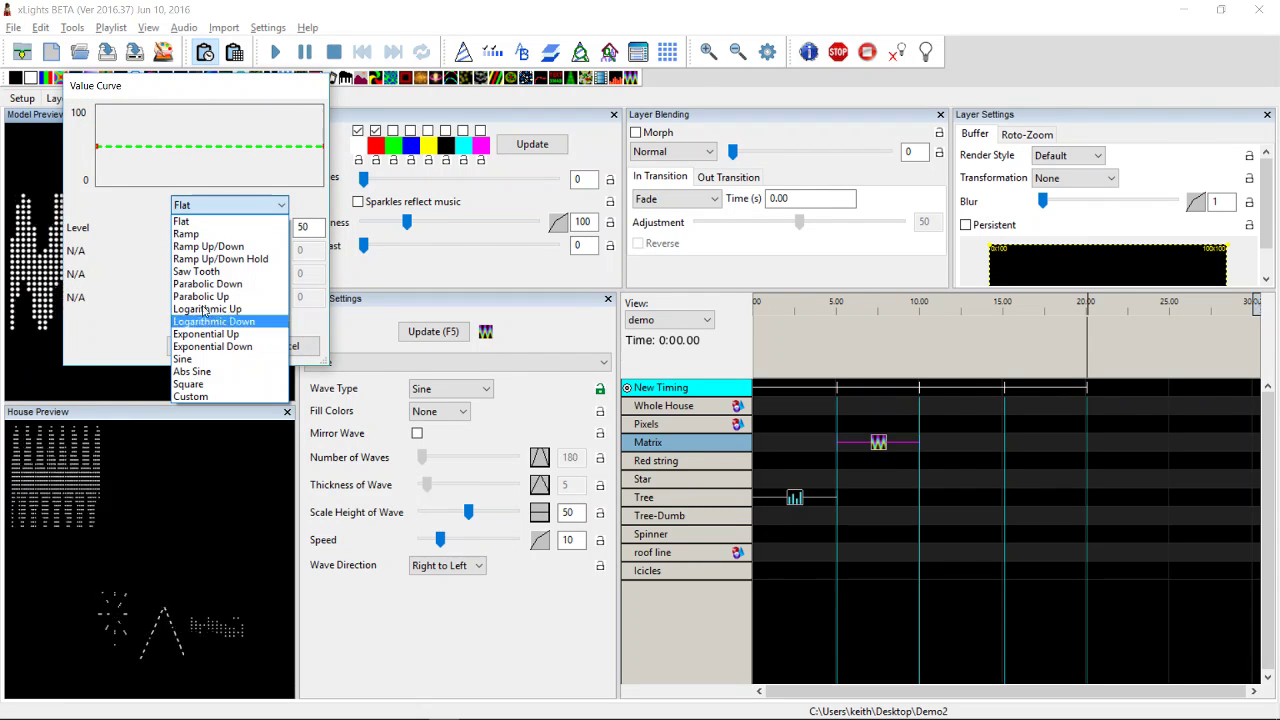
pyautogui.click(199, 247)
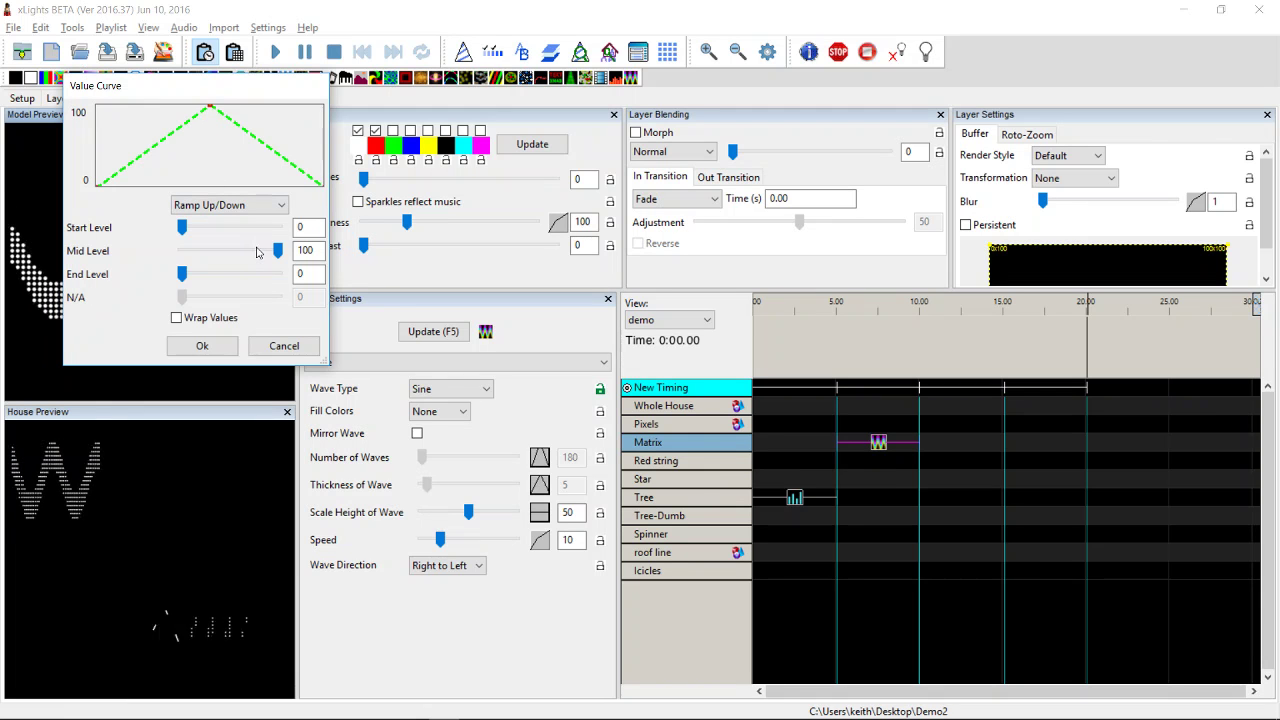
pyautogui.moveTo(278, 253); pyautogui.dragTo(228, 250)
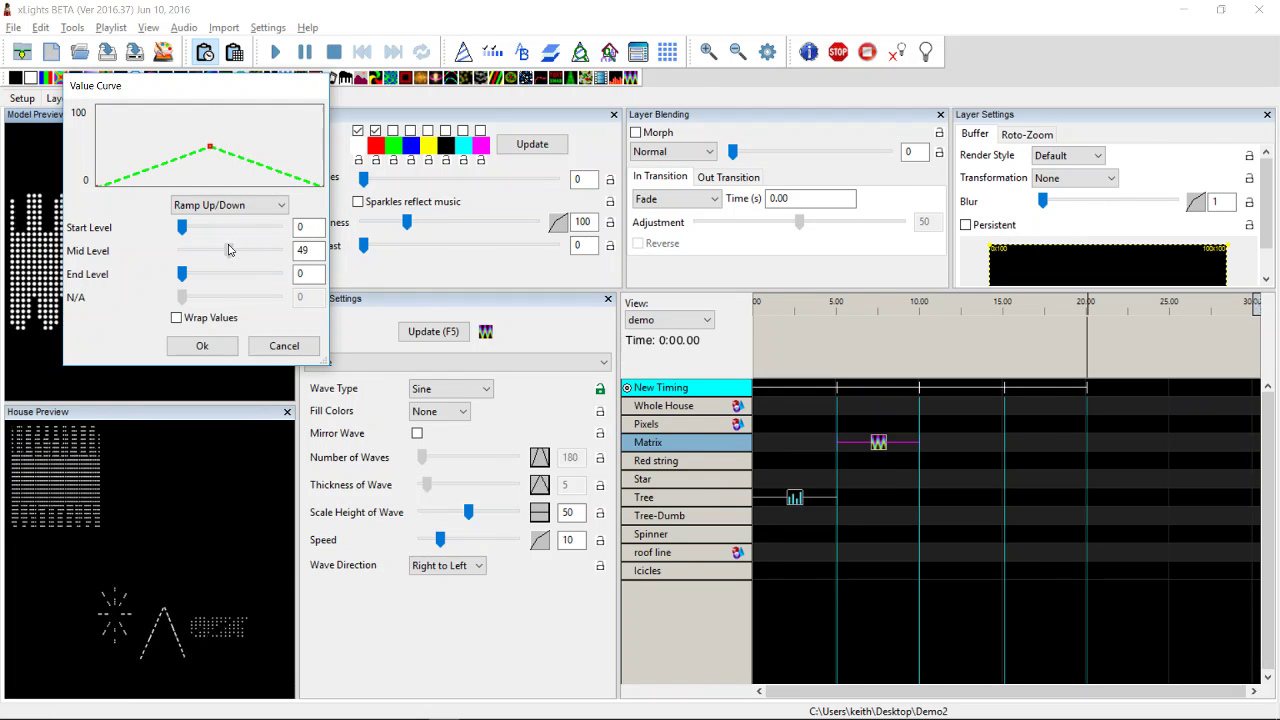
pyautogui.click(203, 346)
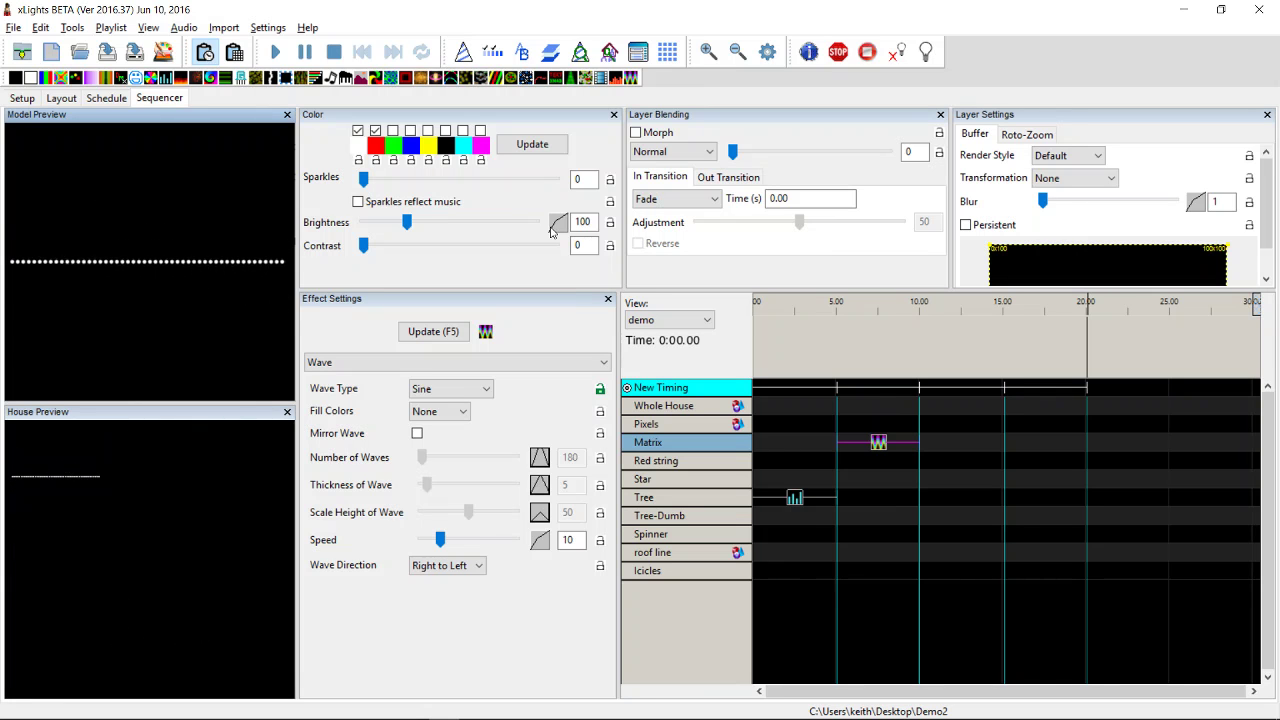
# Choose the Explode + Spin CW preset in the Matrix Wave's Roto-Zoom layer settings.
pyautogui.click(1038, 139)
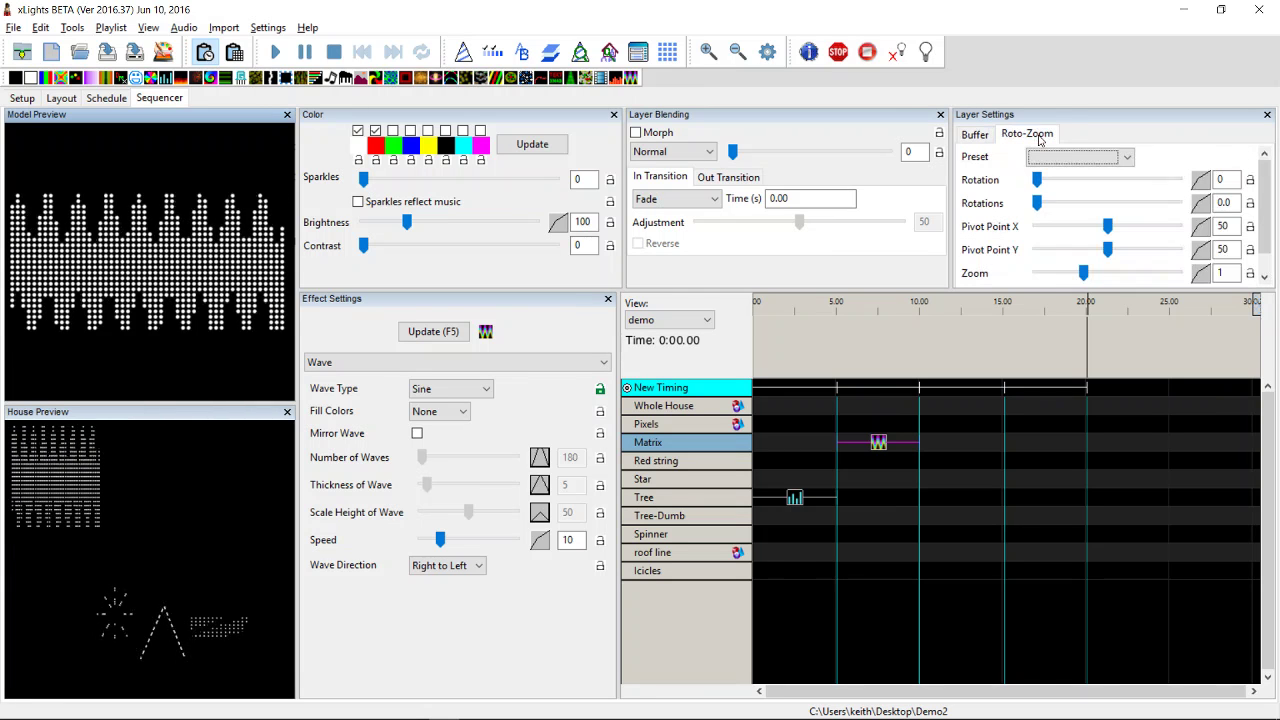
pyautogui.click(1104, 161)
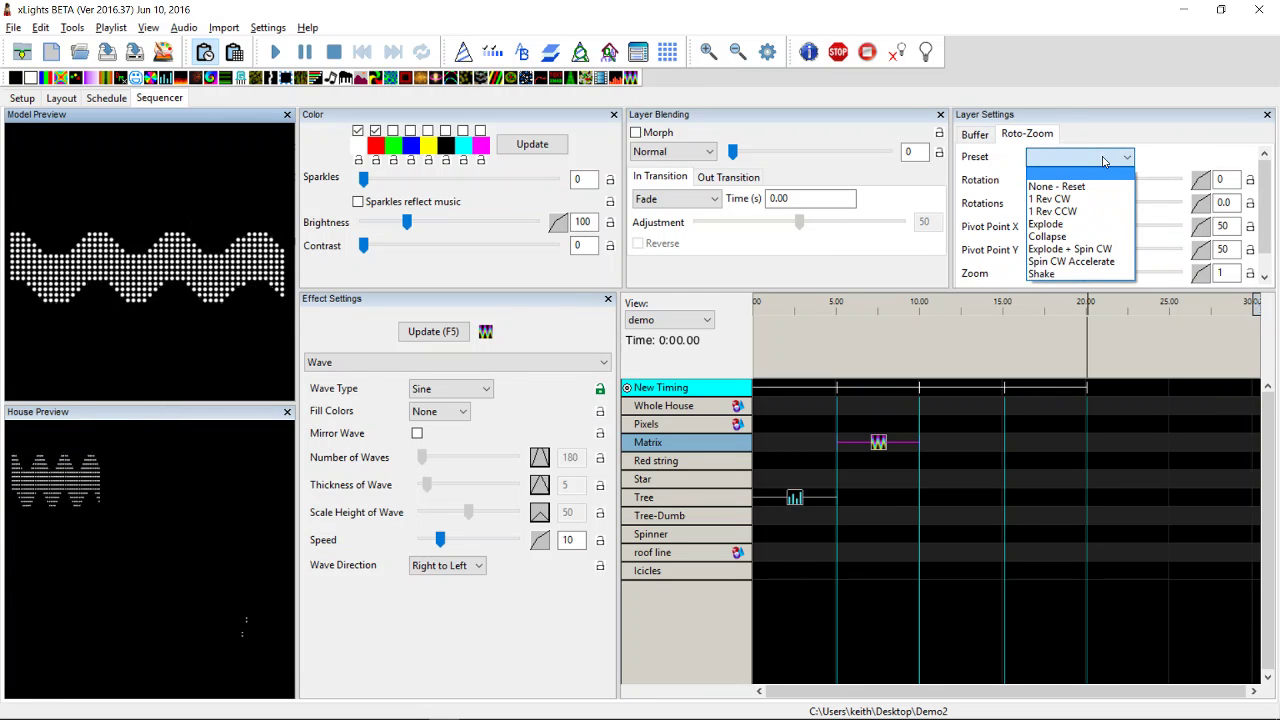
pyautogui.click(1060, 249)
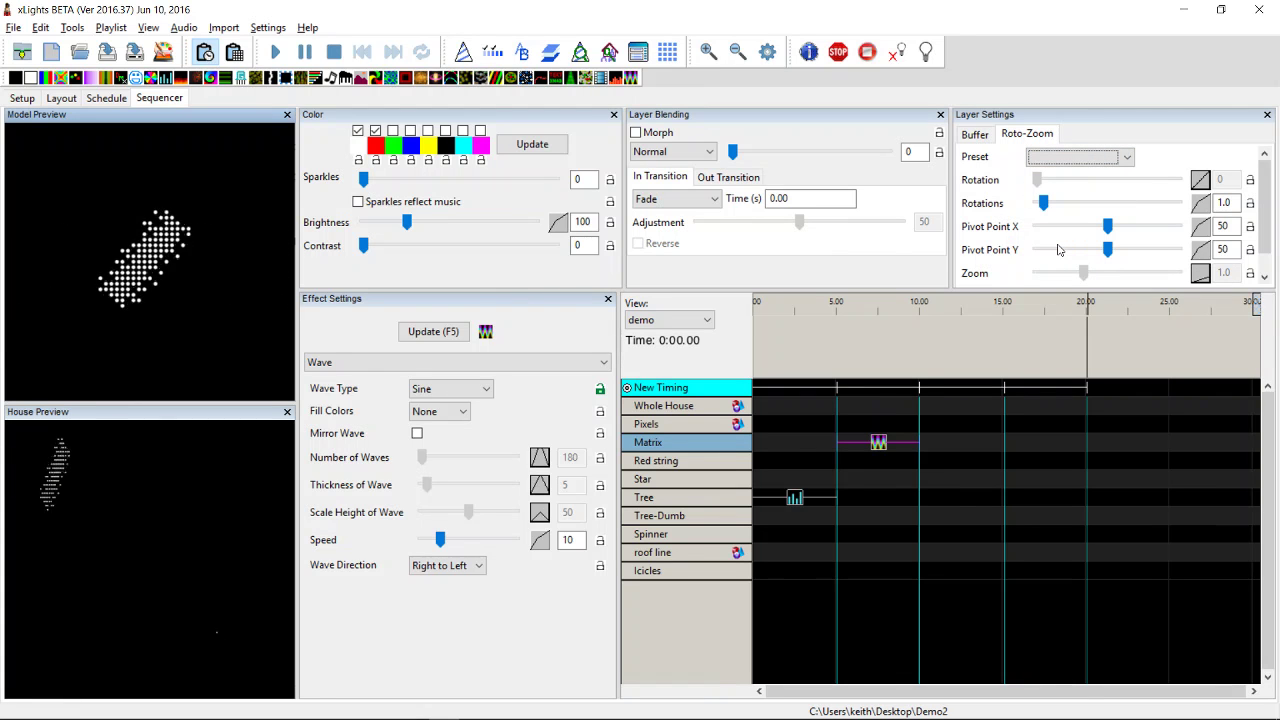